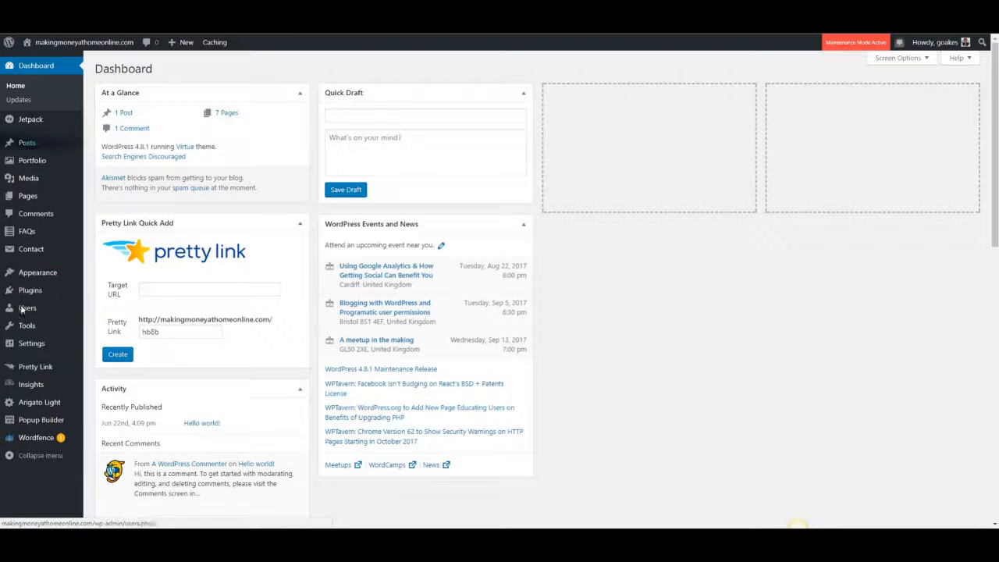
Search for "i themes" in the directory for adding new plugins
{"action": "mouse_move", "coordinate": [31, 292]}
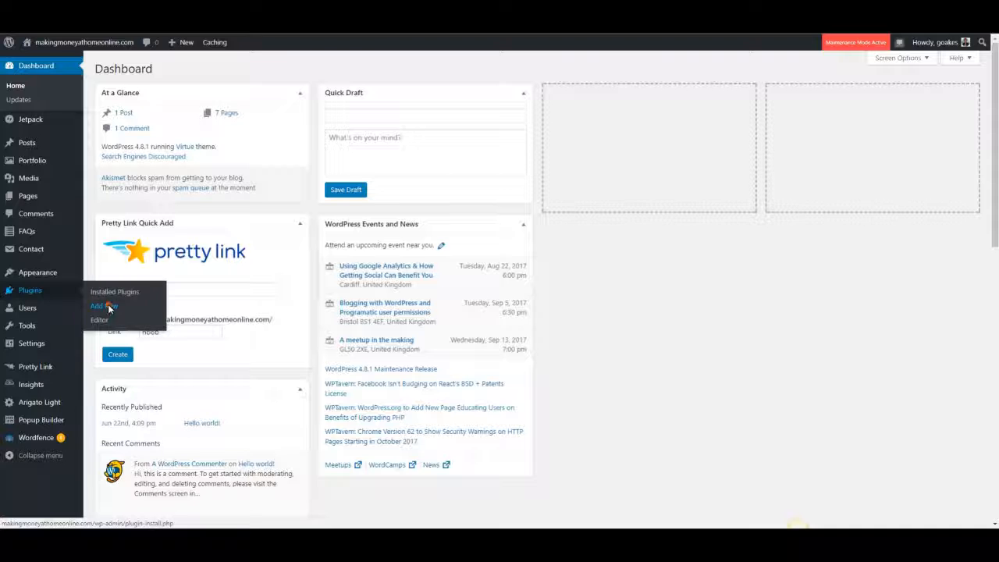
{"action": "left_click", "coordinate": [108, 307]}
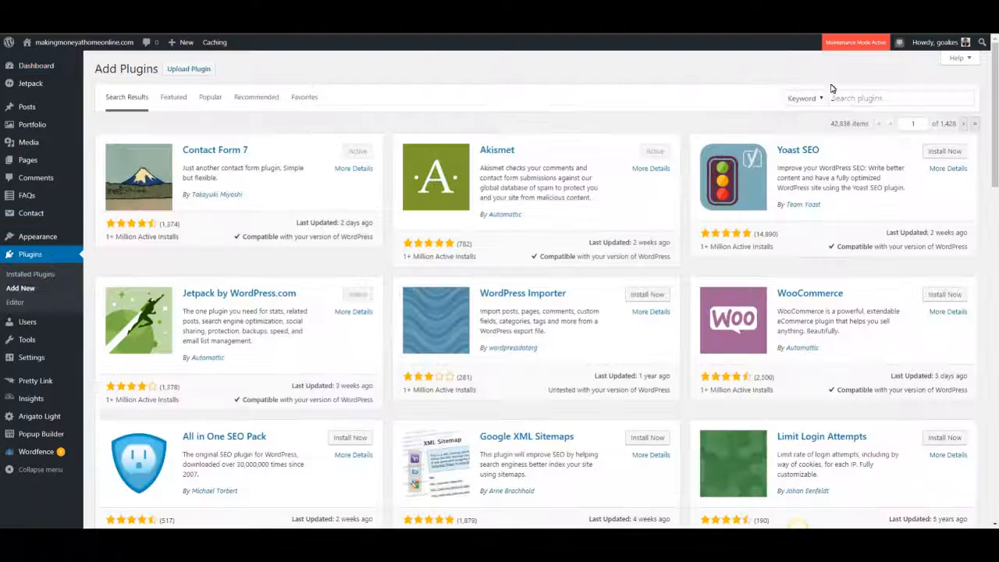
{"action": "left_click", "coordinate": [841, 104]}
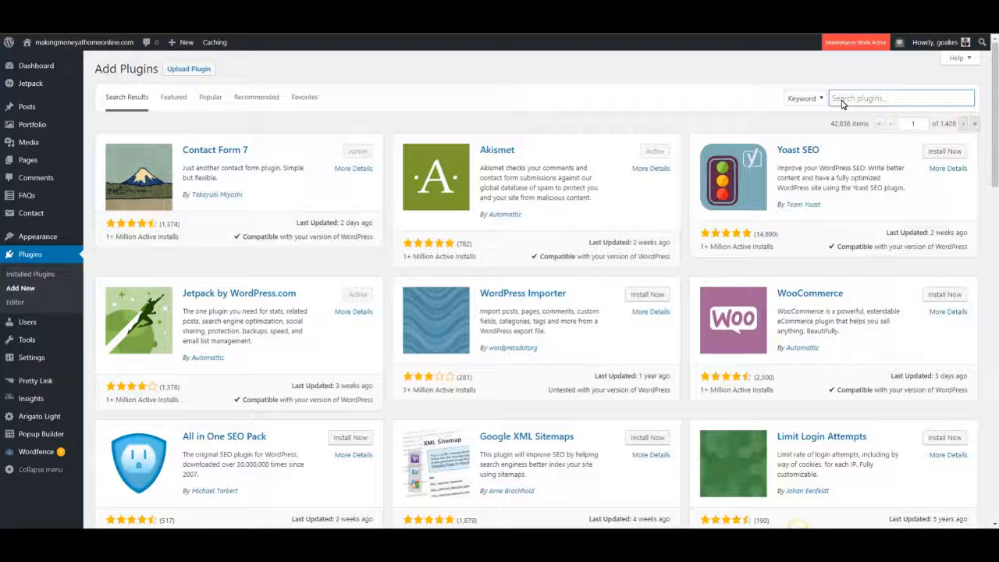
{"action": "type", "text": "itheme"}
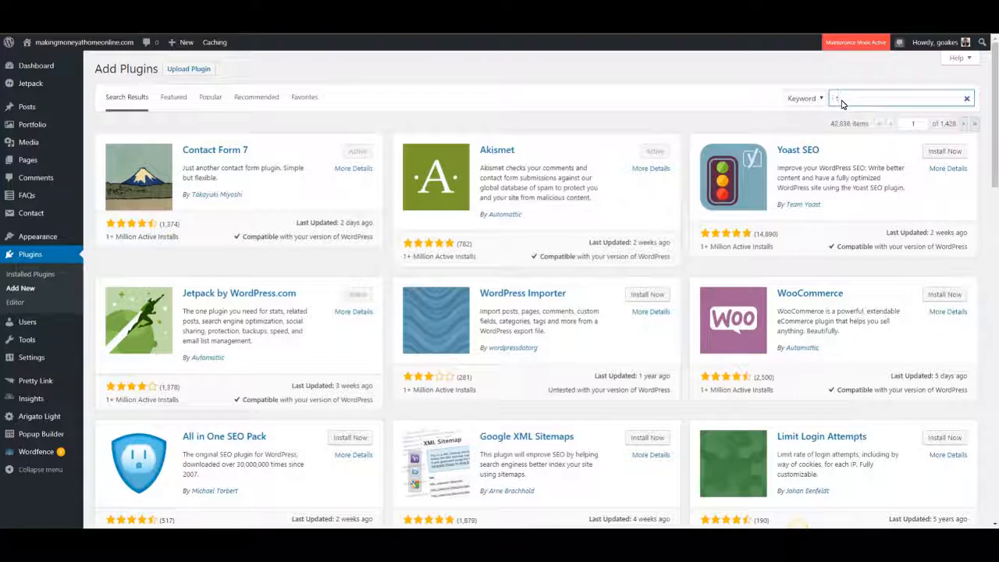
{"action": "type", "text": "s"}
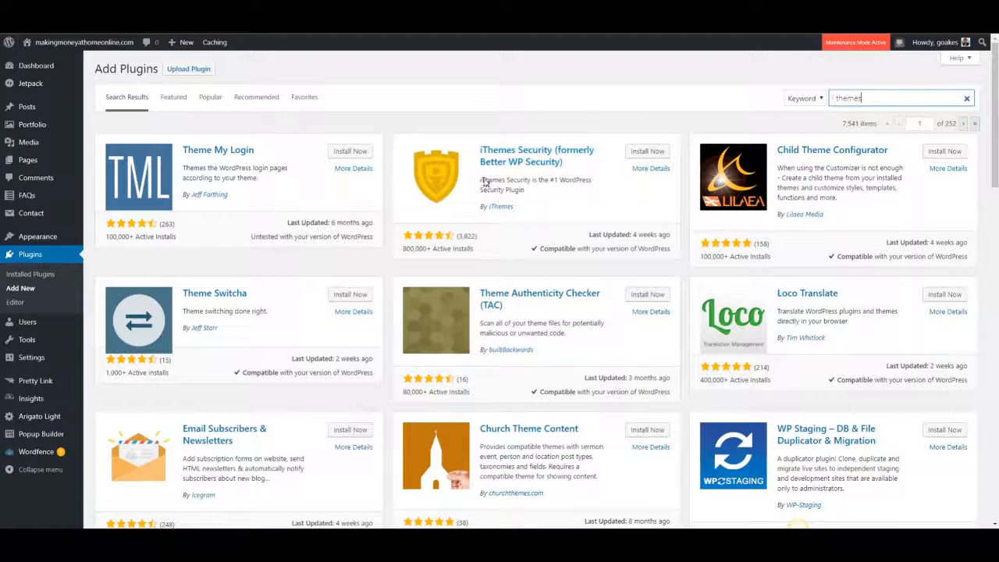
Examine the iThemes Security plugin's description, ratings and Pro features in its details, and close them
{"action": "left_click", "coordinate": [645, 169]}
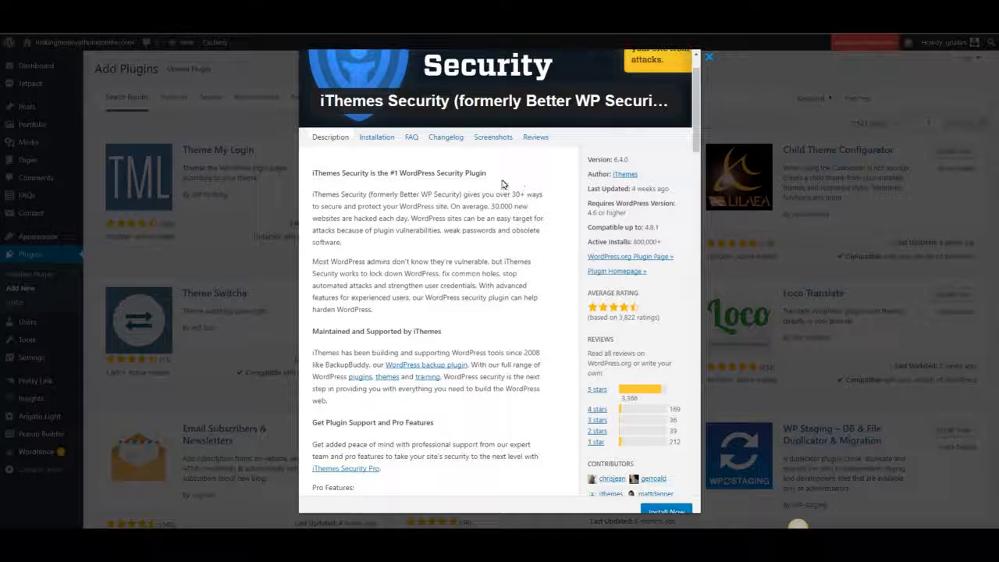
{"action": "scroll", "coordinate": [526, 191], "scroll_direction": "up", "scroll_amount": 1}
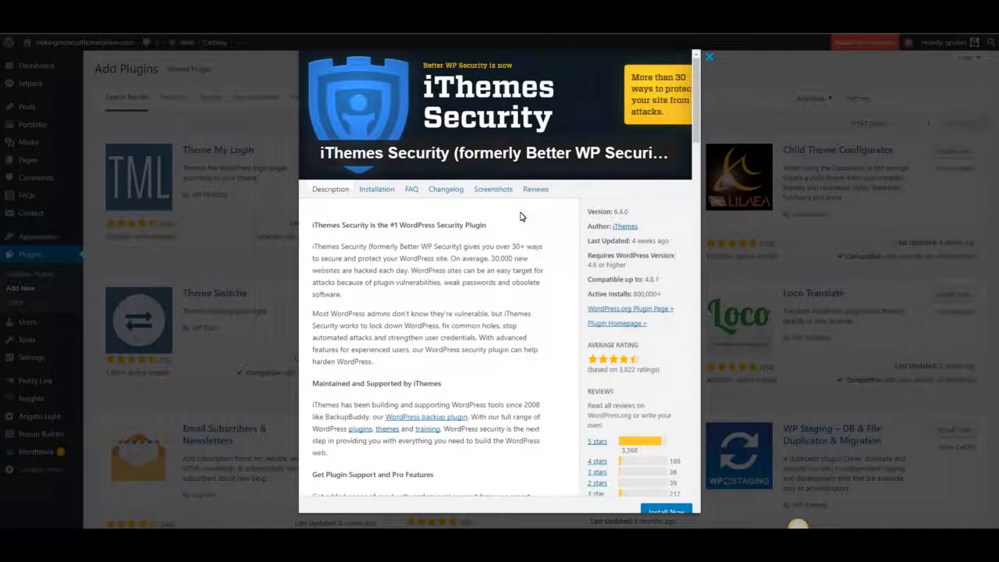
{"action": "scroll", "coordinate": [522, 217], "scroll_direction": "down", "scroll_amount": 3}
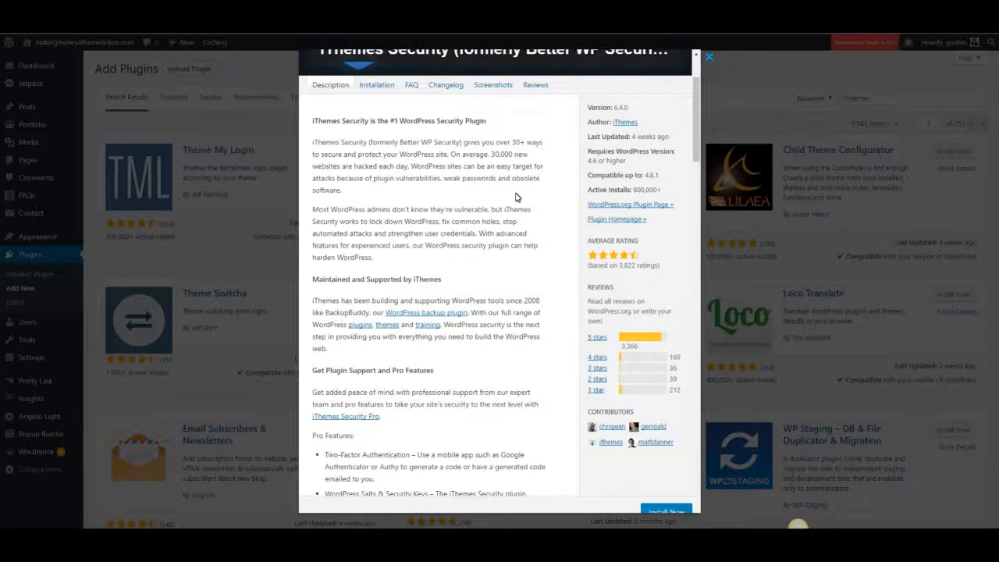
{"action": "scroll", "coordinate": [577, 214], "scroll_direction": "down", "scroll_amount": 1}
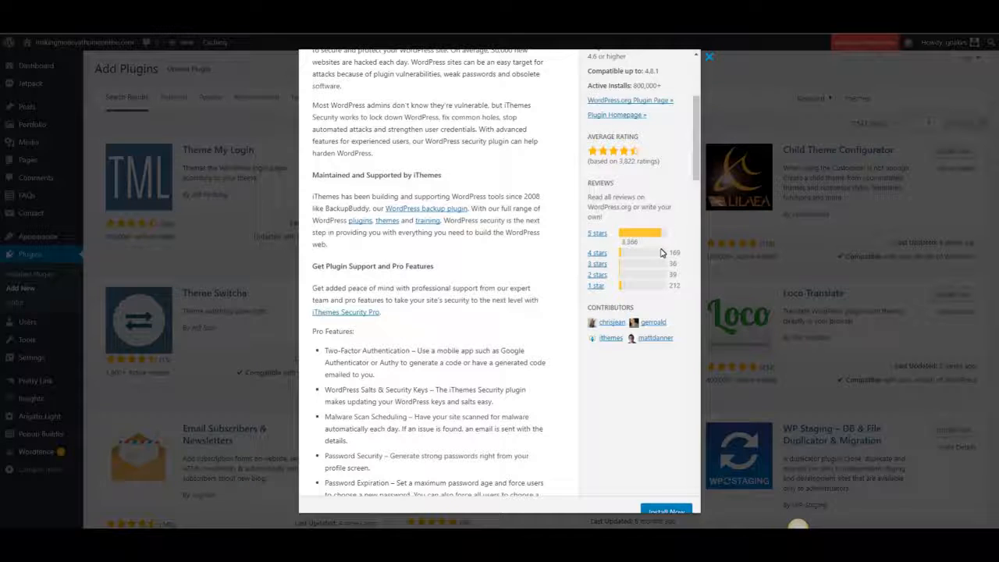
{"action": "scroll", "coordinate": [529, 201], "scroll_direction": "down", "scroll_amount": 4}
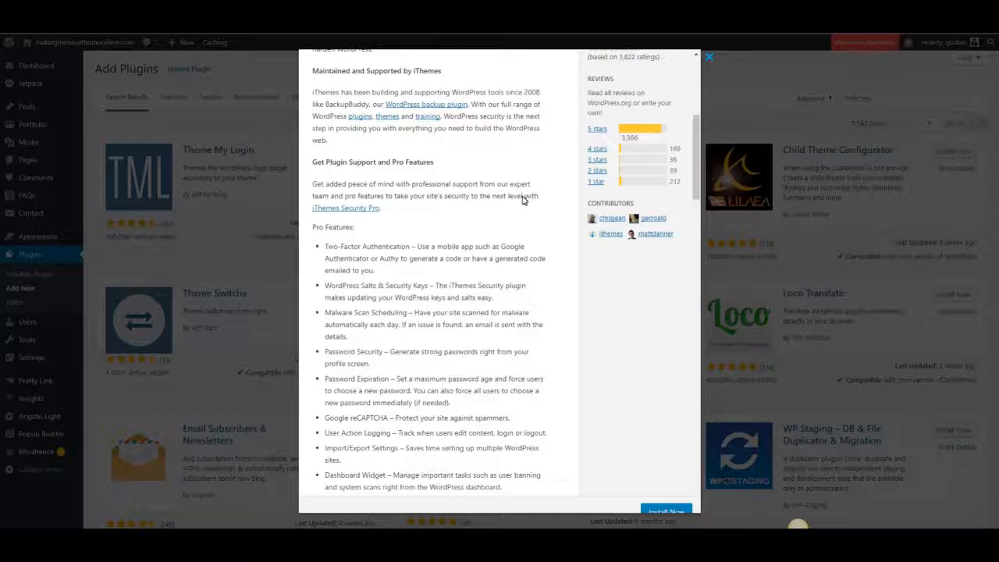
{"action": "scroll", "coordinate": [521, 203], "scroll_direction": "down", "scroll_amount": 2}
{"action": "scroll", "coordinate": [515, 209], "scroll_direction": "up", "scroll_amount": 10}
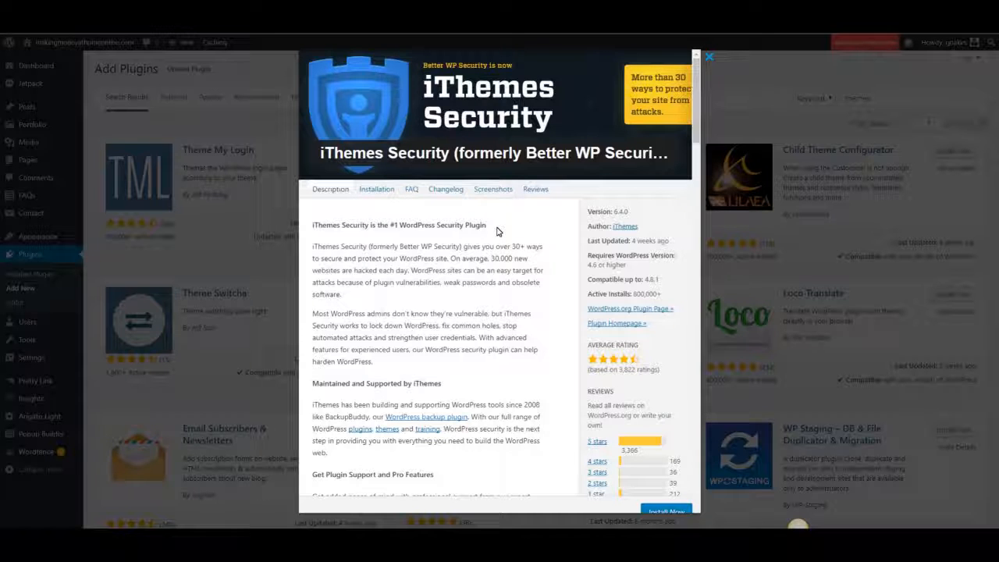
{"action": "left_click", "coordinate": [708, 58]}
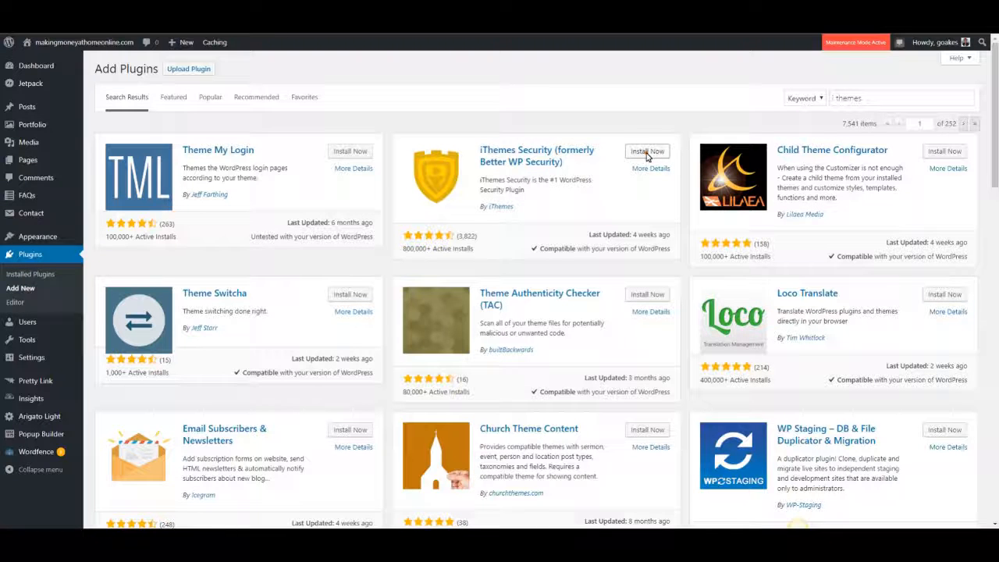
Install and activate the iThemes Security plugin, and open its security settings
{"action": "left_click", "coordinate": [647, 153]}
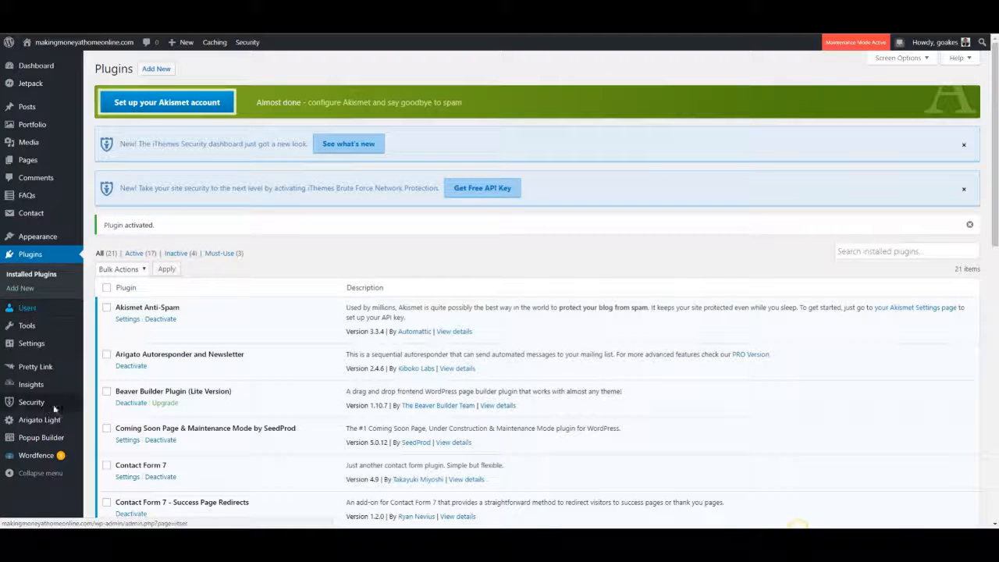
{"action": "mouse_move", "coordinate": [33, 401]}
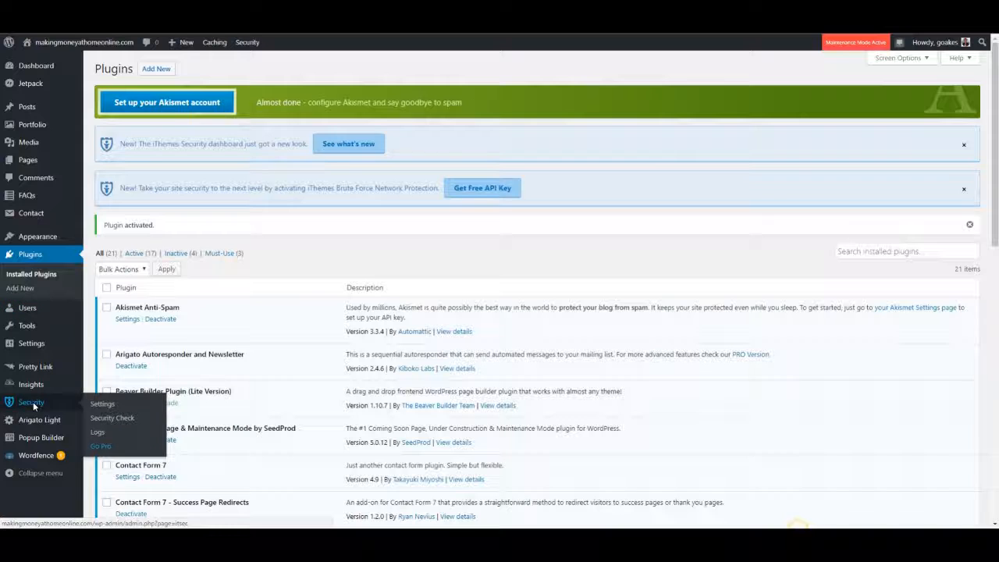
{"action": "left_click", "coordinate": [105, 406]}
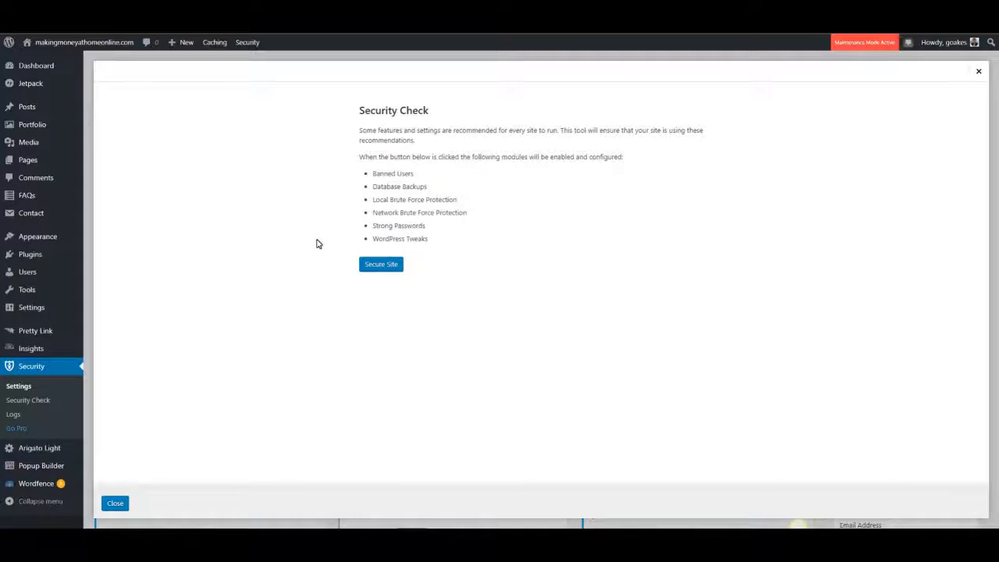
Secure the site with the recommended modules in Security Check and activate Network Brute Force Protection
{"action": "left_click", "coordinate": [382, 265]}
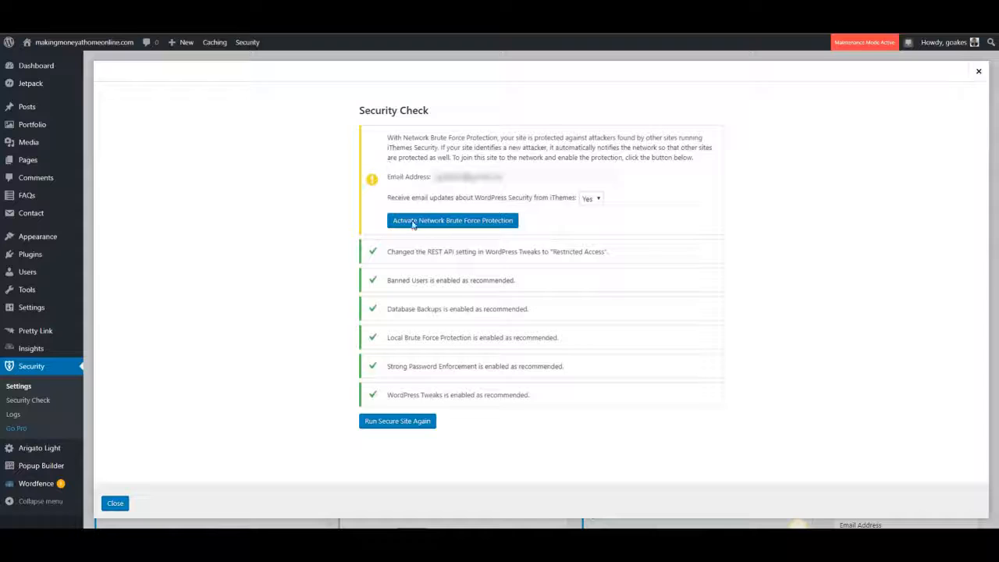
{"action": "left_click", "coordinate": [456, 221]}
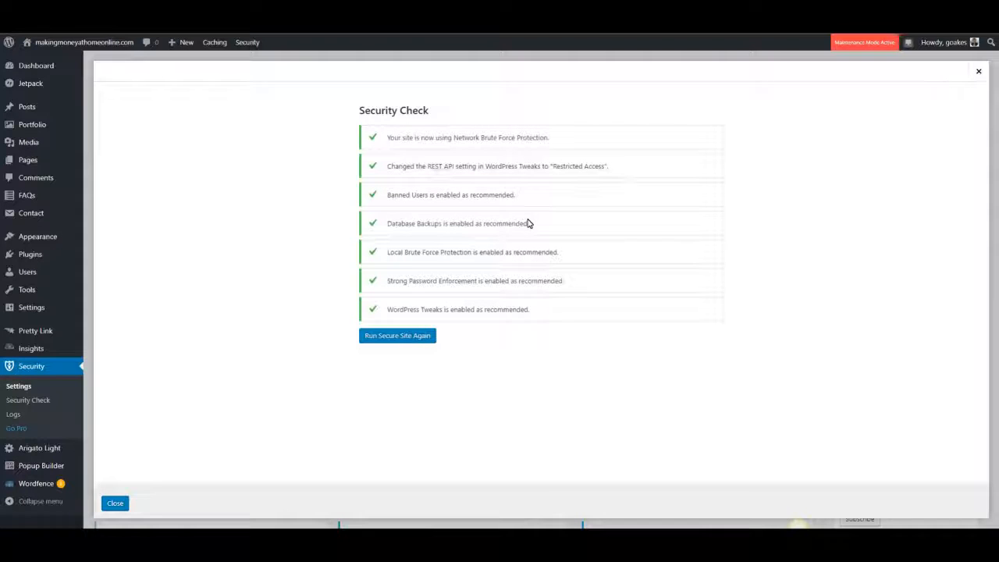
{"action": "left_click", "coordinate": [115, 502]}
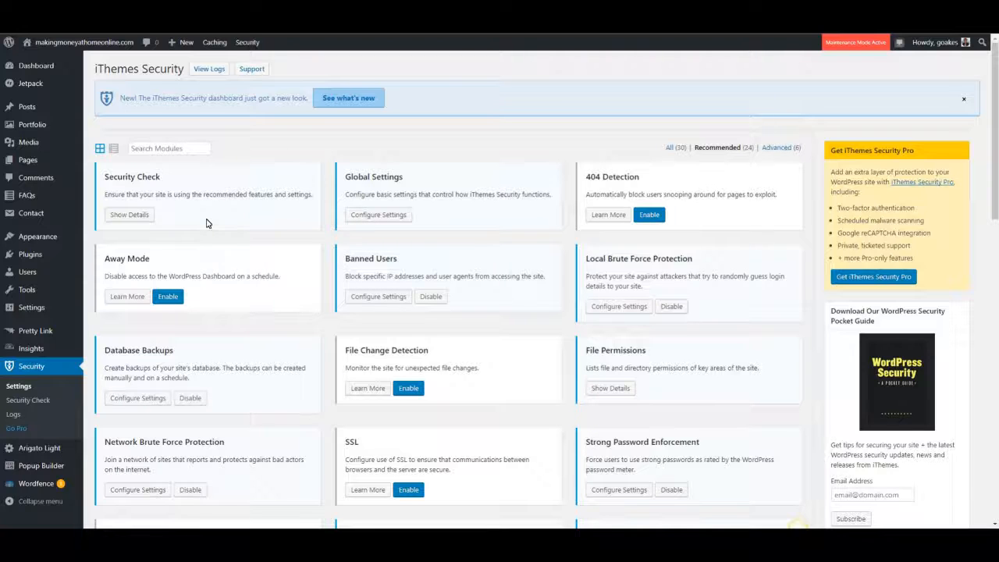
Review the Global Settings module from file writing and notification emails through lockouts, logs and error codes, and save its settings
{"action": "left_click", "coordinate": [383, 217]}
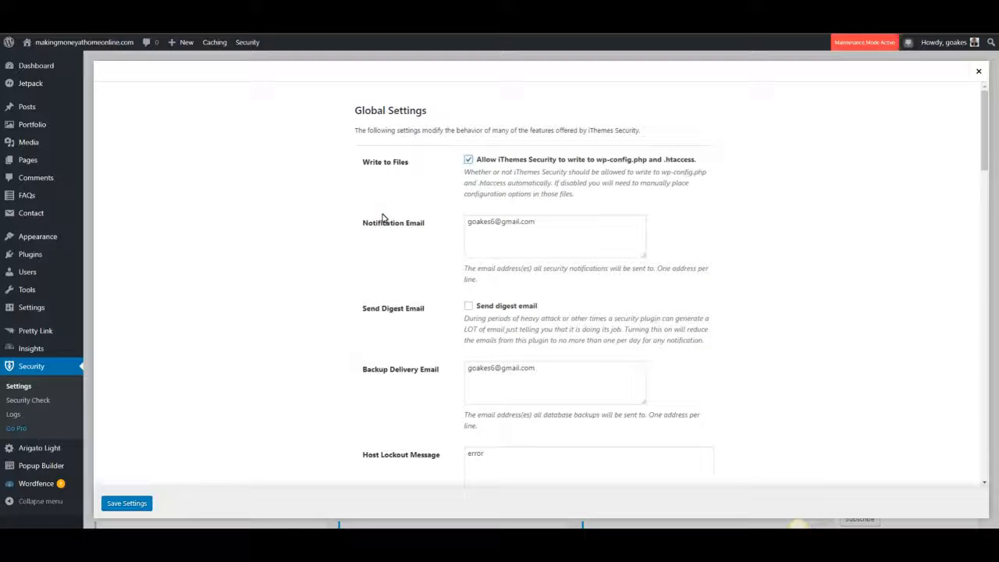
{"action": "scroll", "coordinate": [583, 199], "scroll_direction": "down", "scroll_amount": 5}
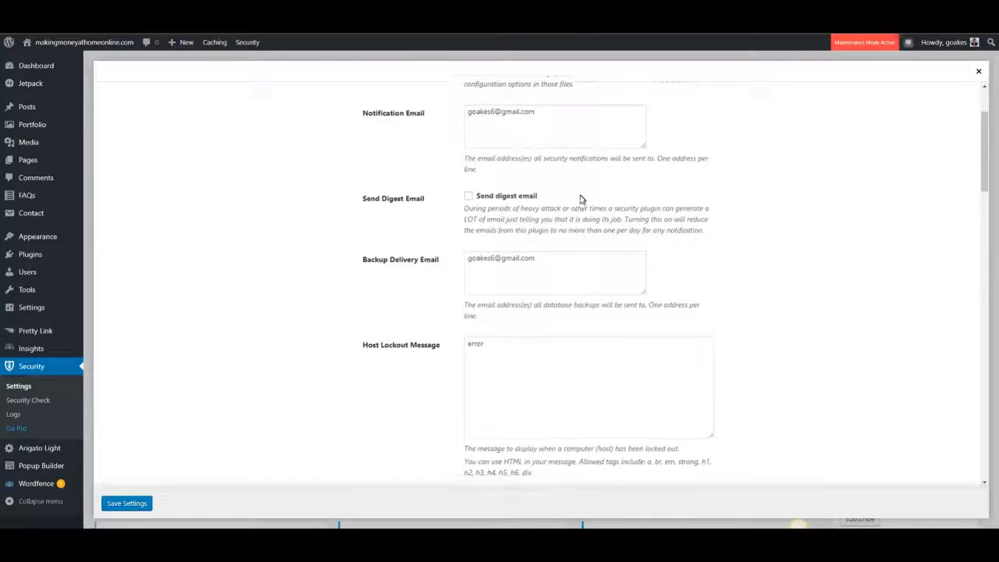
{"action": "scroll", "coordinate": [616, 207], "scroll_direction": "down", "scroll_amount": 5}
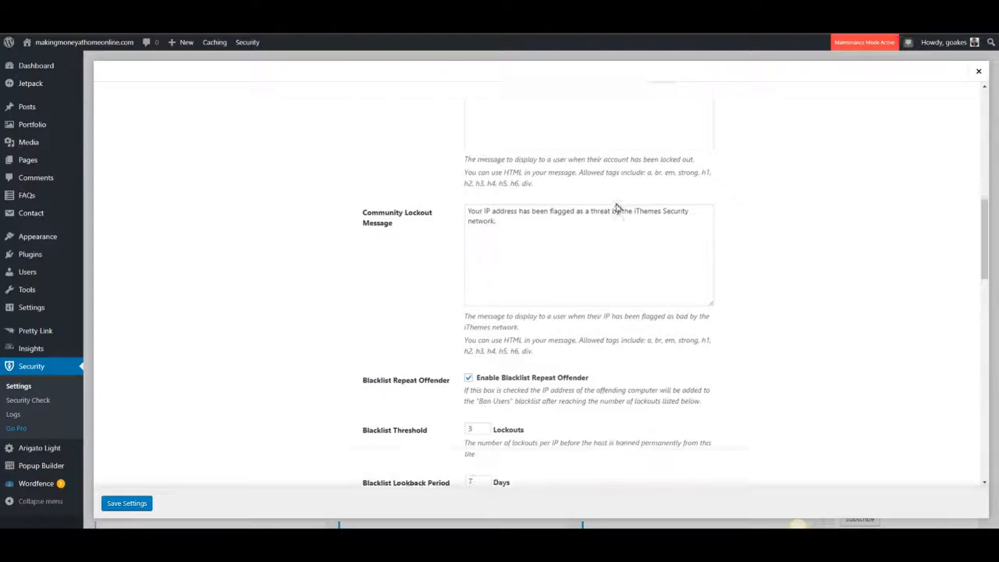
{"action": "scroll", "coordinate": [617, 207], "scroll_direction": "down", "scroll_amount": 1}
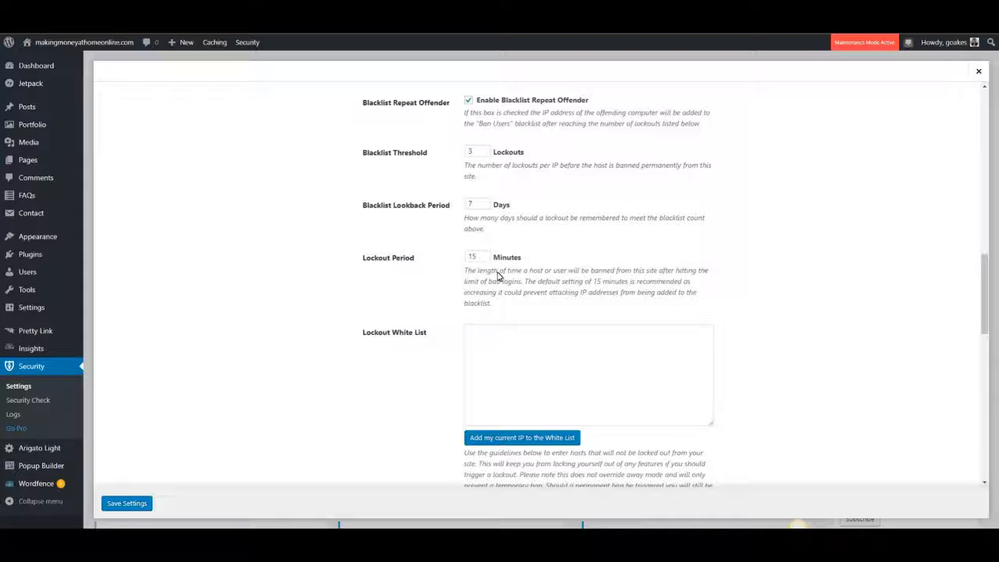
{"action": "scroll", "coordinate": [590, 270], "scroll_direction": "down", "scroll_amount": 1}
{"action": "scroll", "coordinate": [590, 269], "scroll_direction": "down", "scroll_amount": 2}
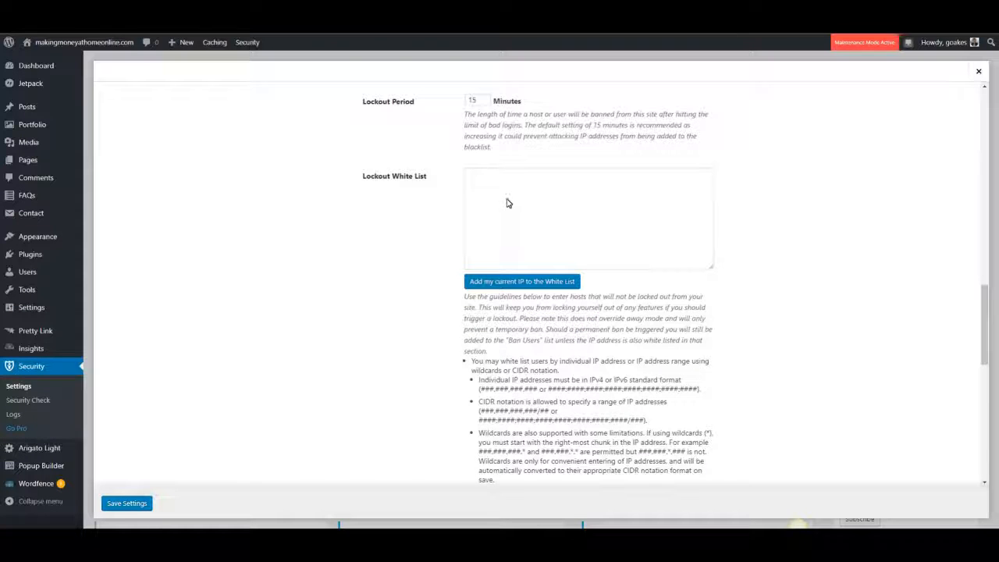
{"action": "scroll", "coordinate": [555, 207], "scroll_direction": "down", "scroll_amount": 7}
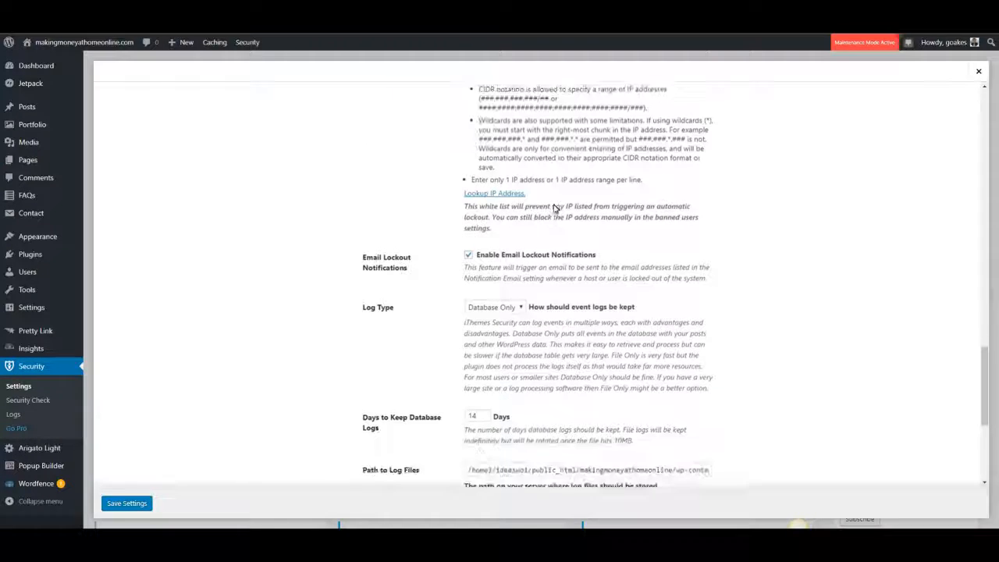
{"action": "scroll", "coordinate": [554, 207], "scroll_direction": "down", "scroll_amount": 4}
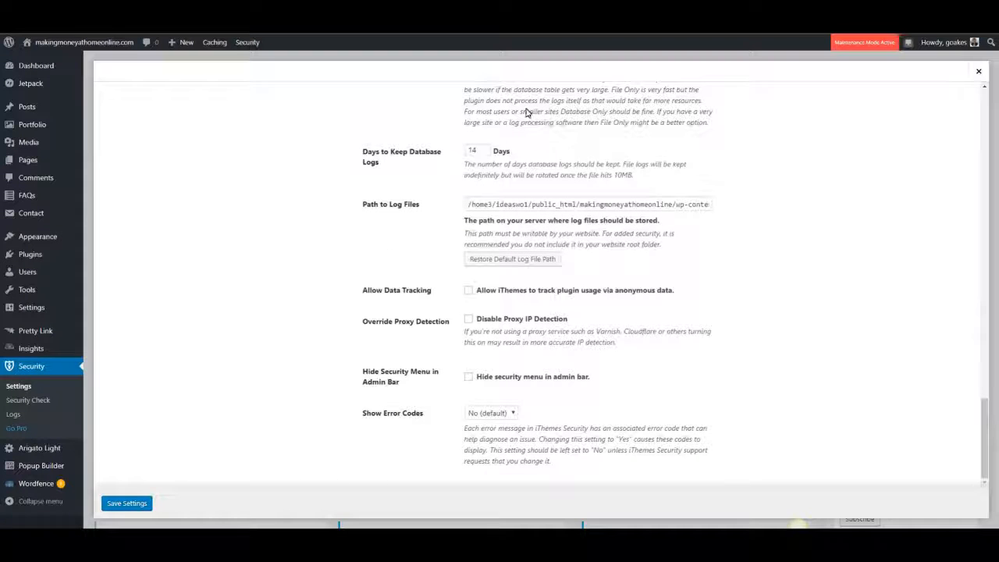
{"action": "scroll", "coordinate": [544, 312], "scroll_direction": "up", "scroll_amount": 14}
{"action": "scroll", "coordinate": [544, 310], "scroll_direction": "up", "scroll_amount": 10}
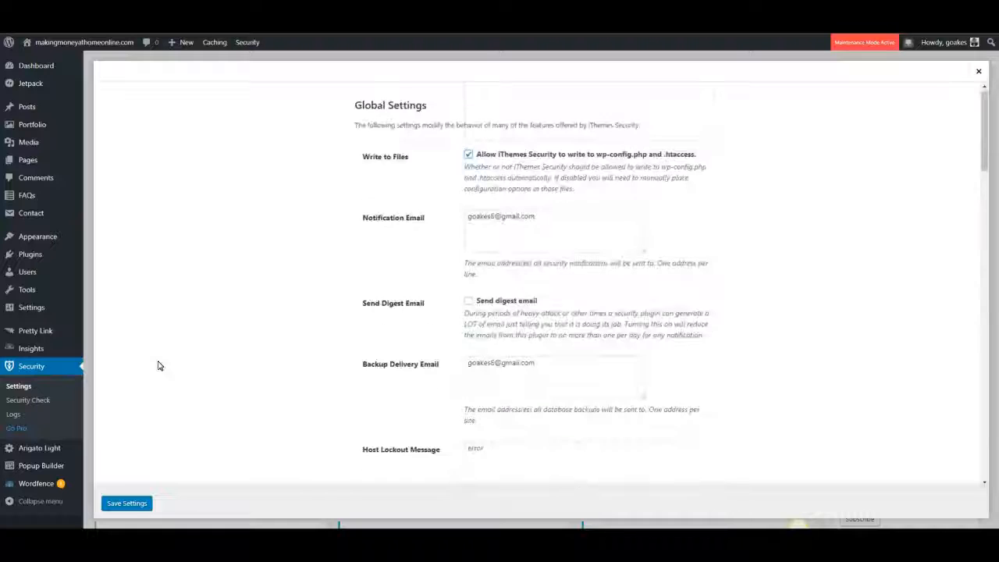
{"action": "left_click", "coordinate": [126, 503]}
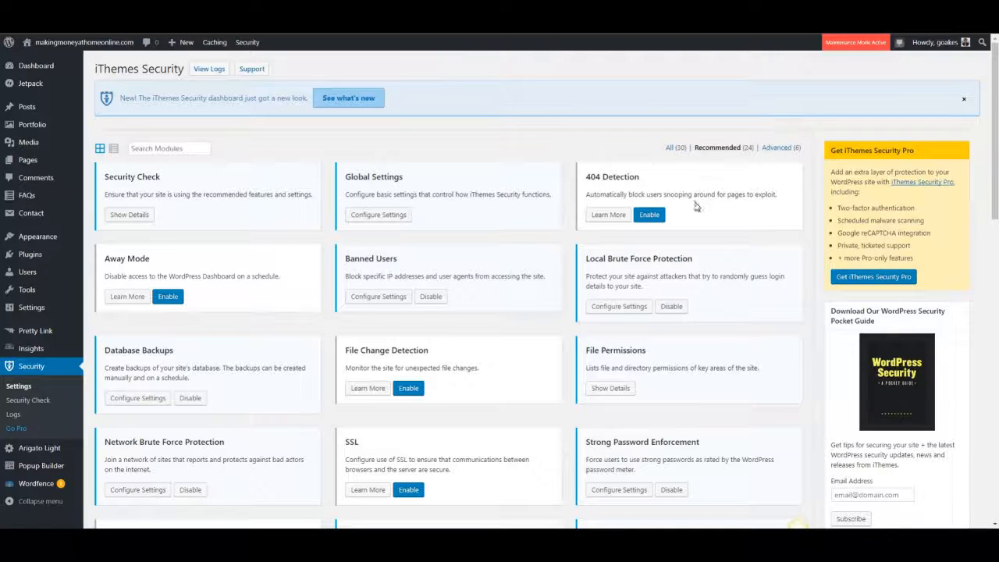
Enable the 404 Detection module
{"action": "left_click", "coordinate": [655, 216]}
{"action": "scroll", "coordinate": [275, 280], "scroll_direction": "down", "scroll_amount": 1}
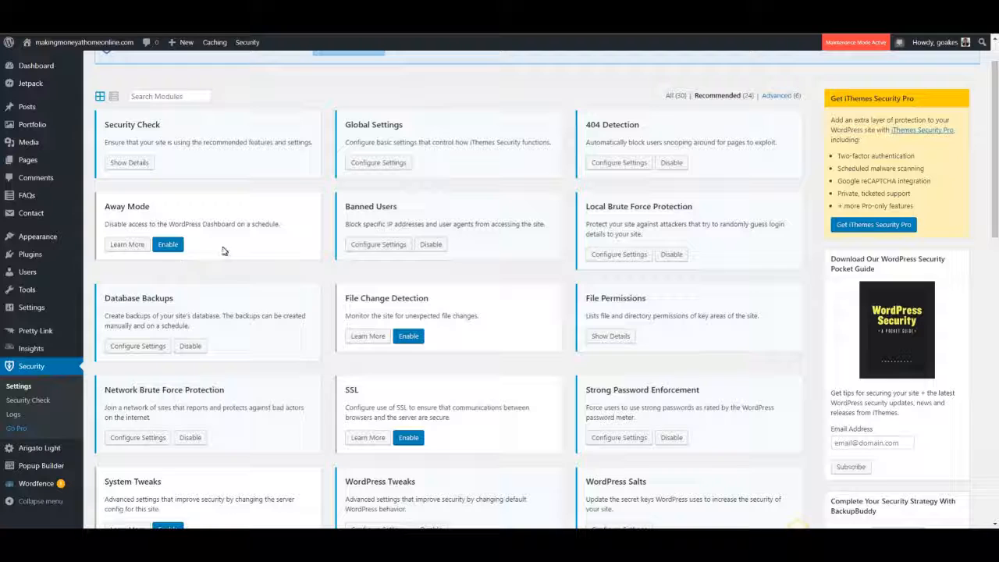
{"action": "scroll", "coordinate": [223, 250], "scroll_direction": "down", "scroll_amount": 1}
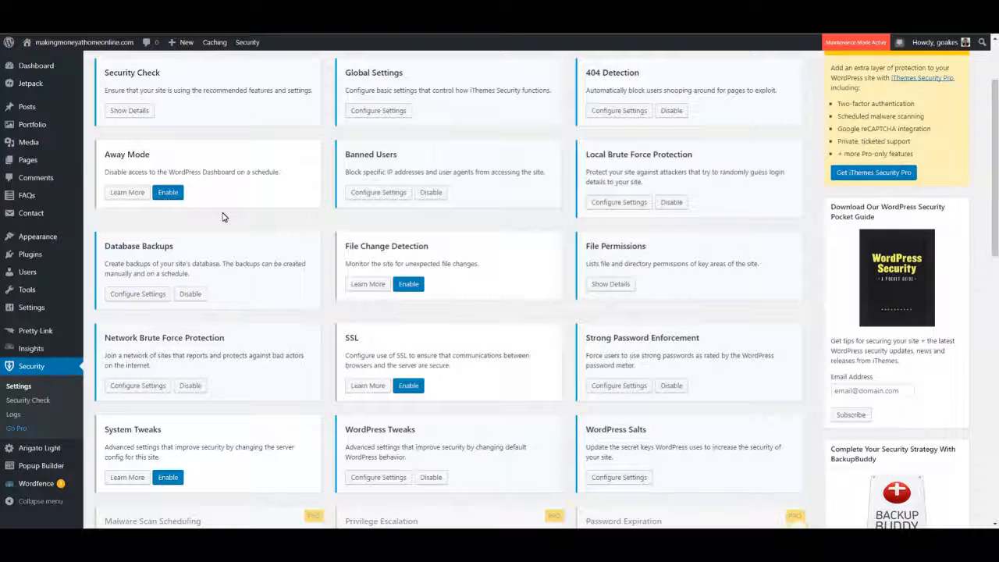
Review the Banned Users module's blacklist and ban host options, and save its settings with Ban Lists enabled
{"action": "left_click", "coordinate": [378, 193]}
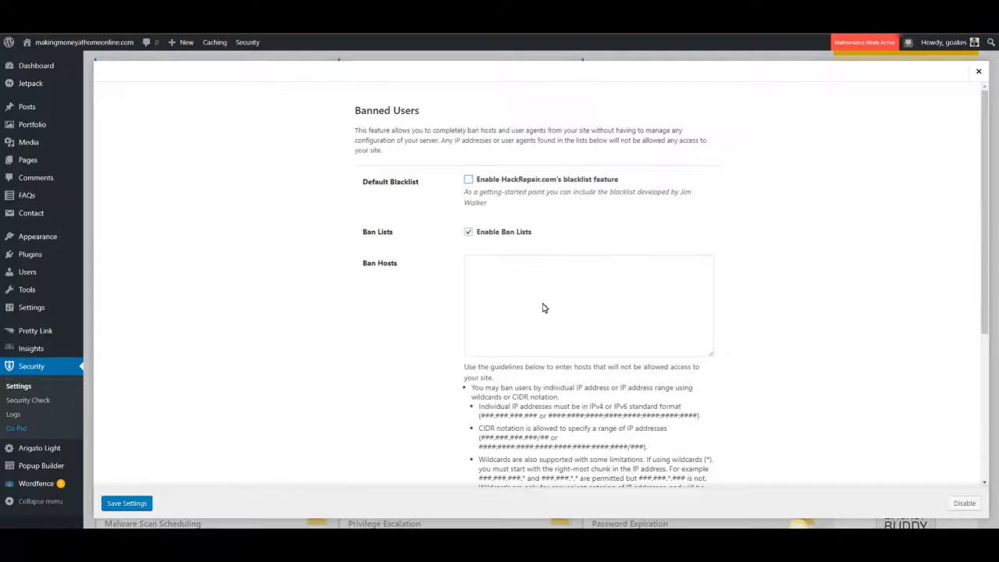
{"action": "scroll", "coordinate": [490, 257], "scroll_direction": "down", "scroll_amount": 1}
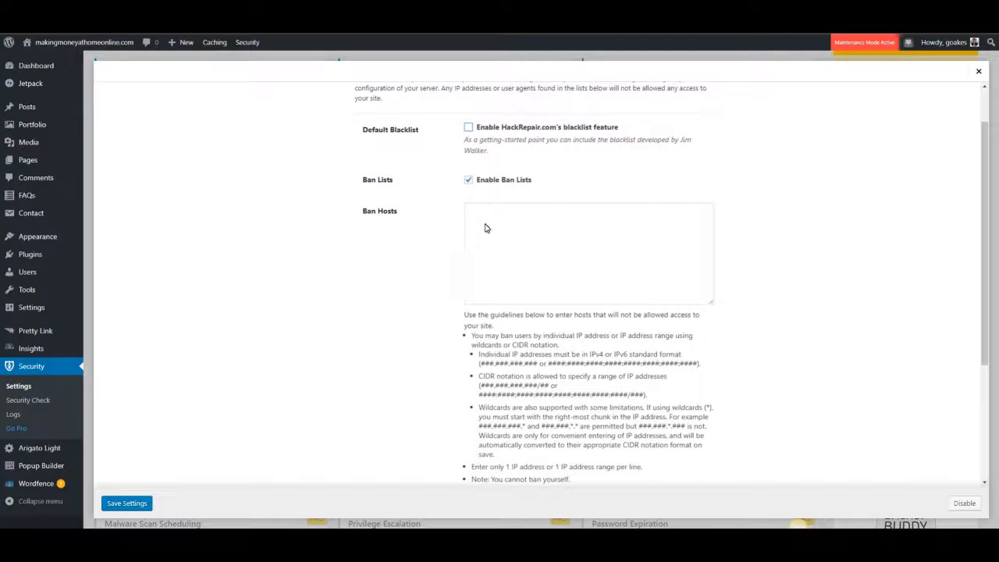
{"action": "scroll", "coordinate": [485, 228], "scroll_direction": "up", "scroll_amount": 1}
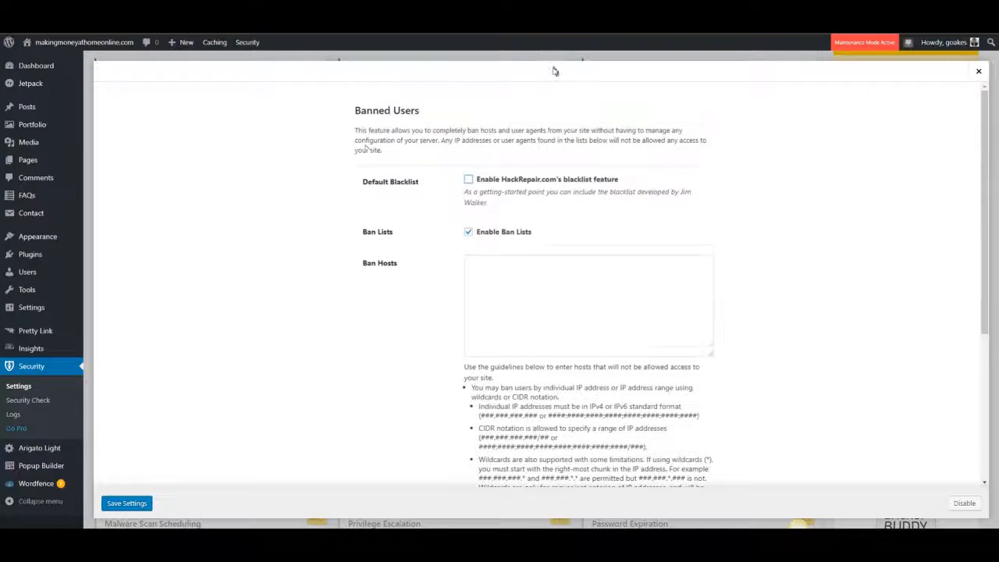
{"action": "left_click", "coordinate": [142, 500]}
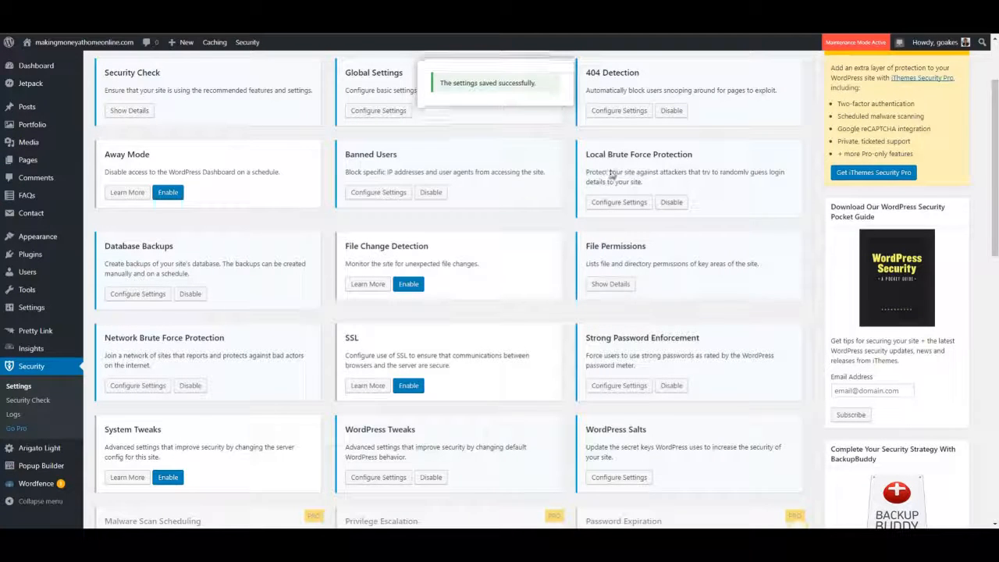
Review the Local Brute Force Protection module's lockout and login attempt limits, and save its settings
{"action": "left_click", "coordinate": [604, 202]}
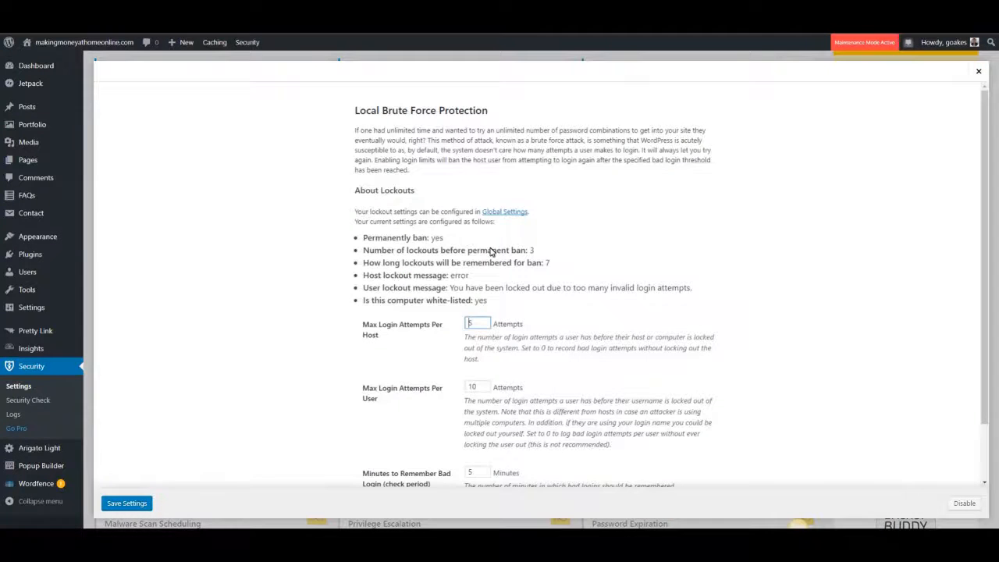
{"action": "scroll", "coordinate": [609, 250], "scroll_direction": "down", "scroll_amount": 1}
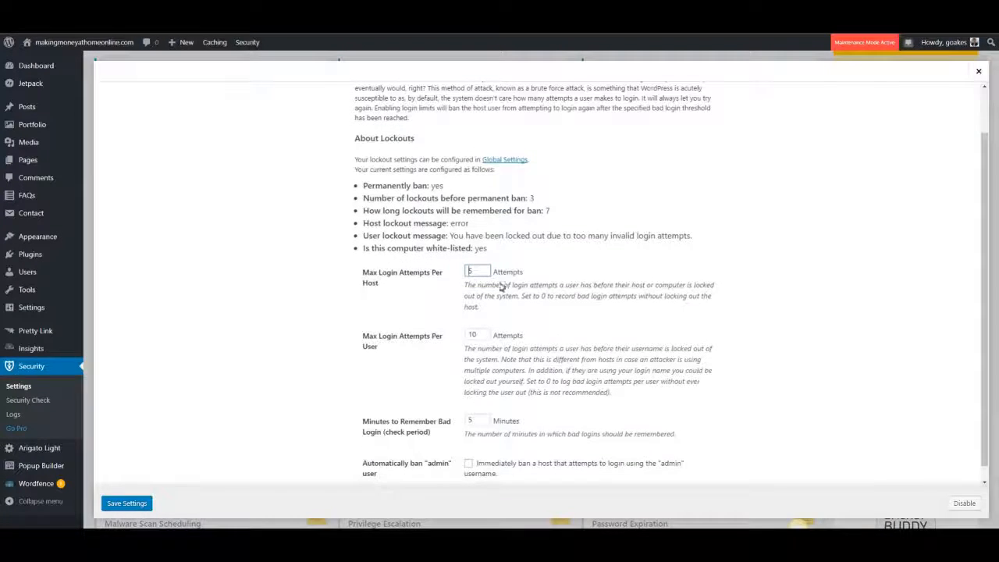
{"action": "scroll", "coordinate": [485, 275], "scroll_direction": "down", "scroll_amount": 1}
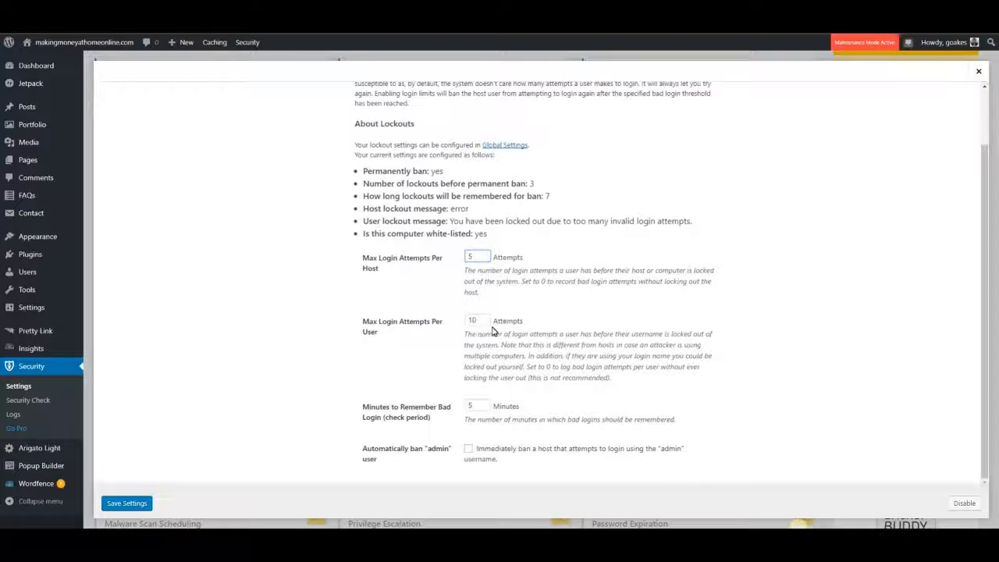
{"action": "scroll", "coordinate": [531, 426], "scroll_direction": "up", "scroll_amount": 2}
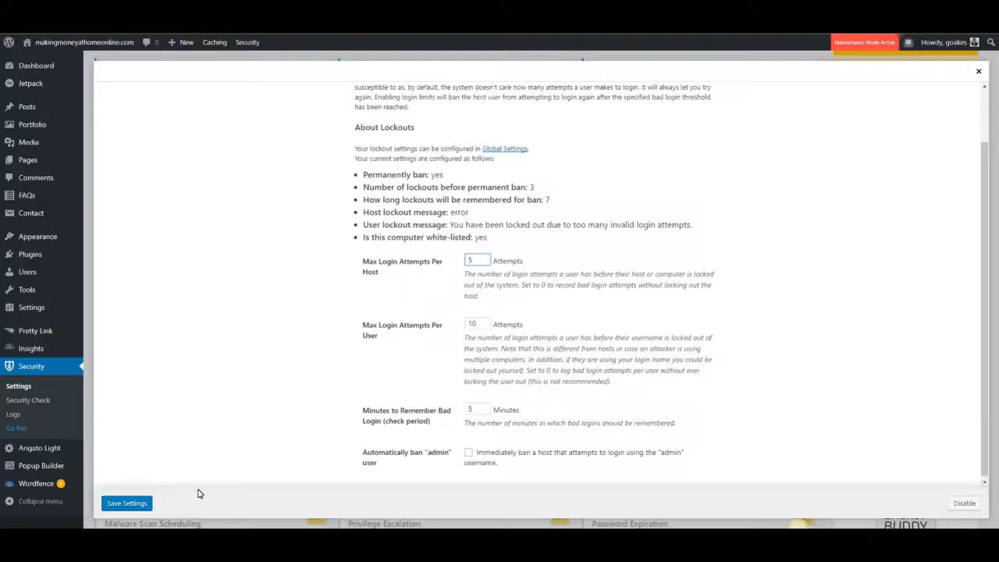
{"action": "left_click", "coordinate": [127, 503]}
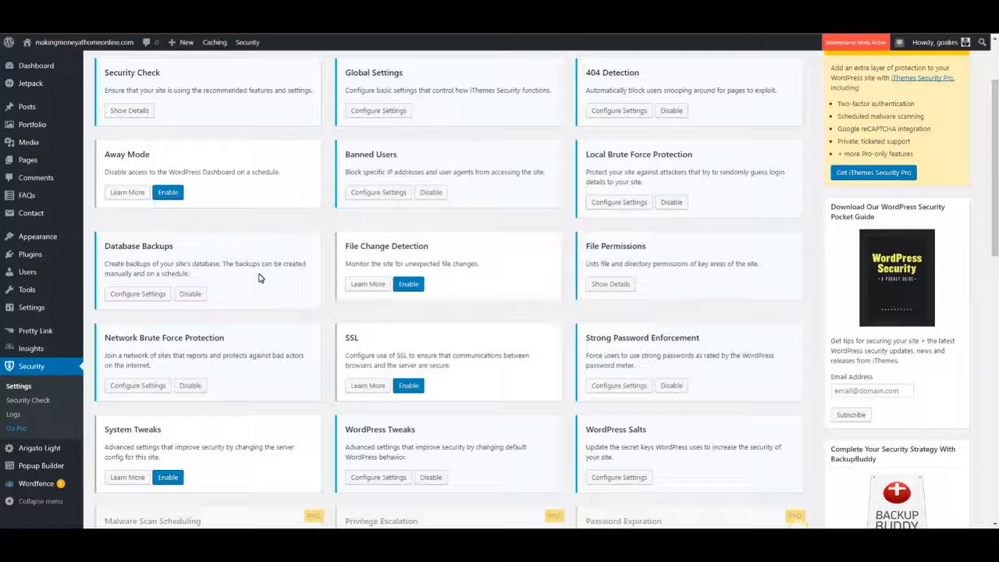
Review the Database Backups module's backup method, retention, compression and excluded tables, and save its settings
{"action": "left_click", "coordinate": [137, 294]}
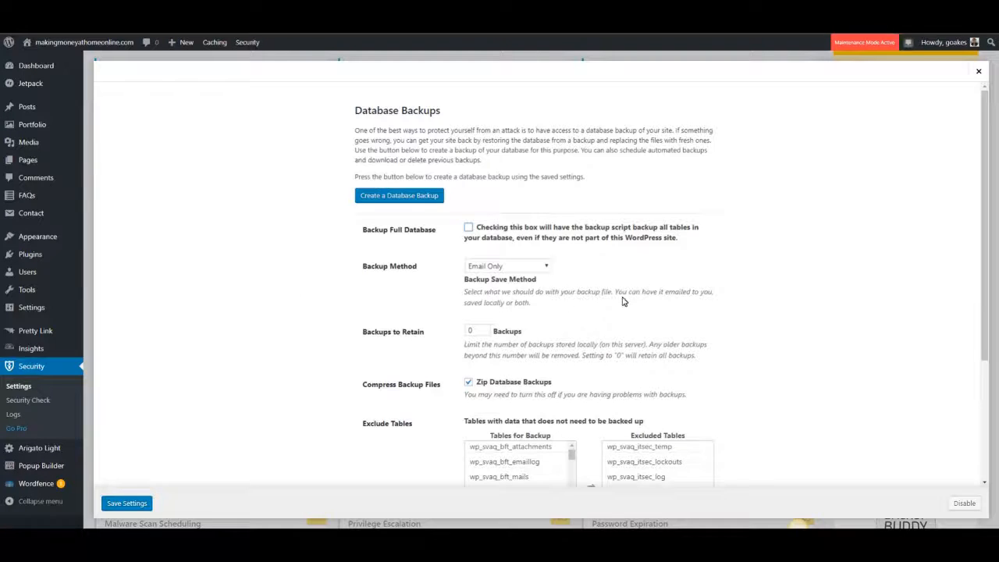
{"action": "scroll", "coordinate": [624, 305], "scroll_direction": "down", "scroll_amount": 1}
{"action": "scroll", "coordinate": [625, 305], "scroll_direction": "up", "scroll_amount": 1}
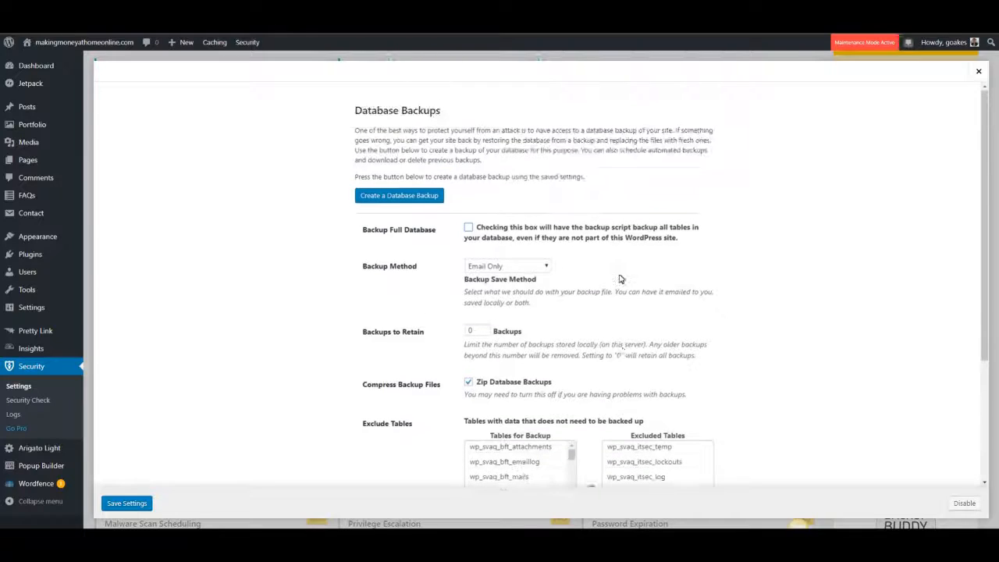
{"action": "left_click", "coordinate": [123, 503]}
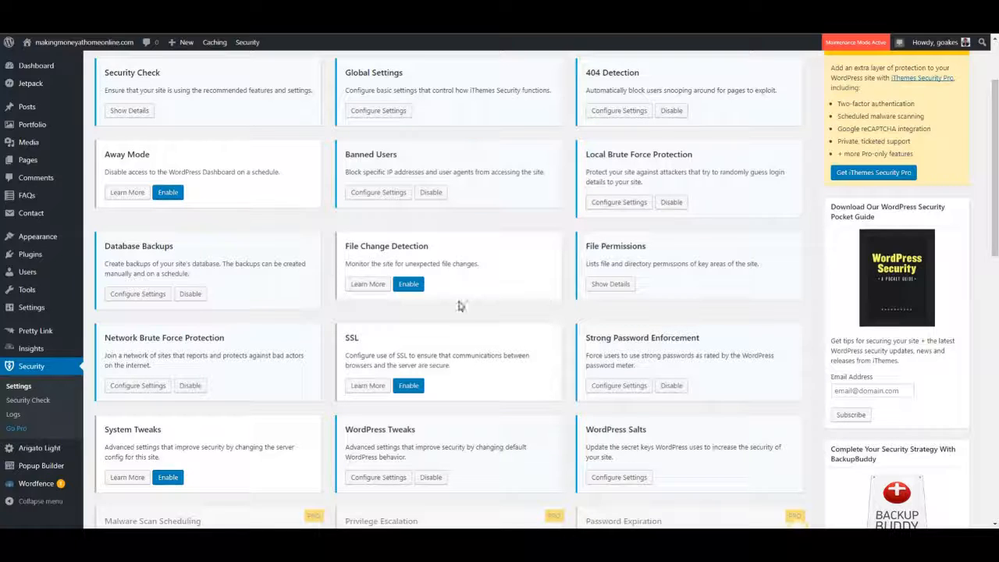
Enable the File Change Detection and SSL modules
{"action": "left_click", "coordinate": [411, 286]}
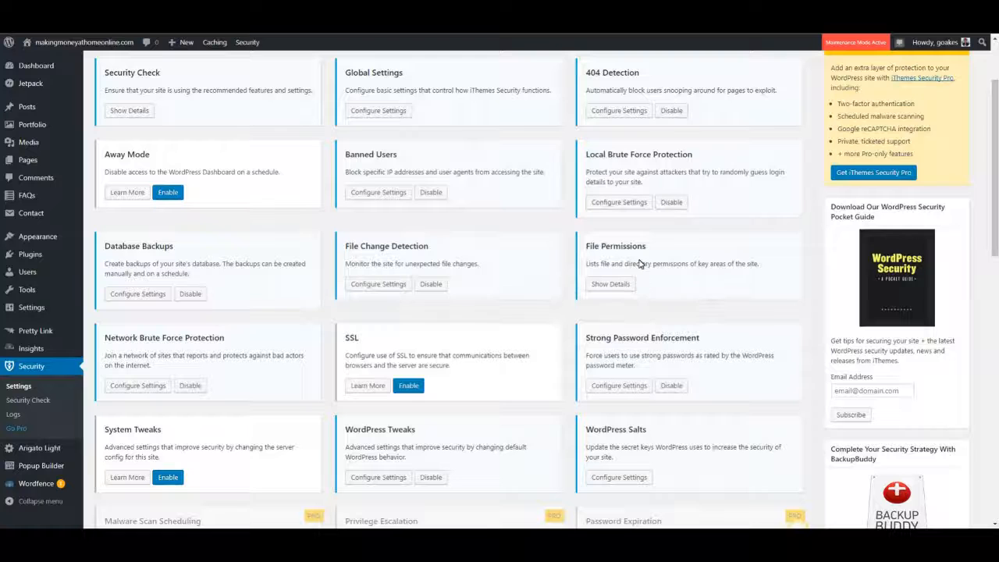
{"action": "scroll", "coordinate": [471, 296], "scroll_direction": "down", "scroll_amount": 2}
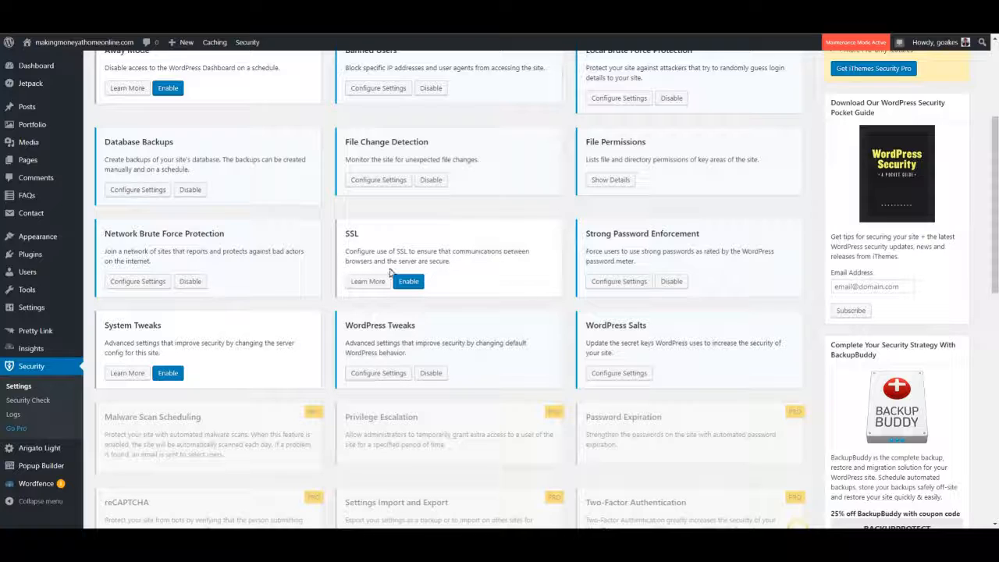
{"action": "left_click", "coordinate": [409, 282]}
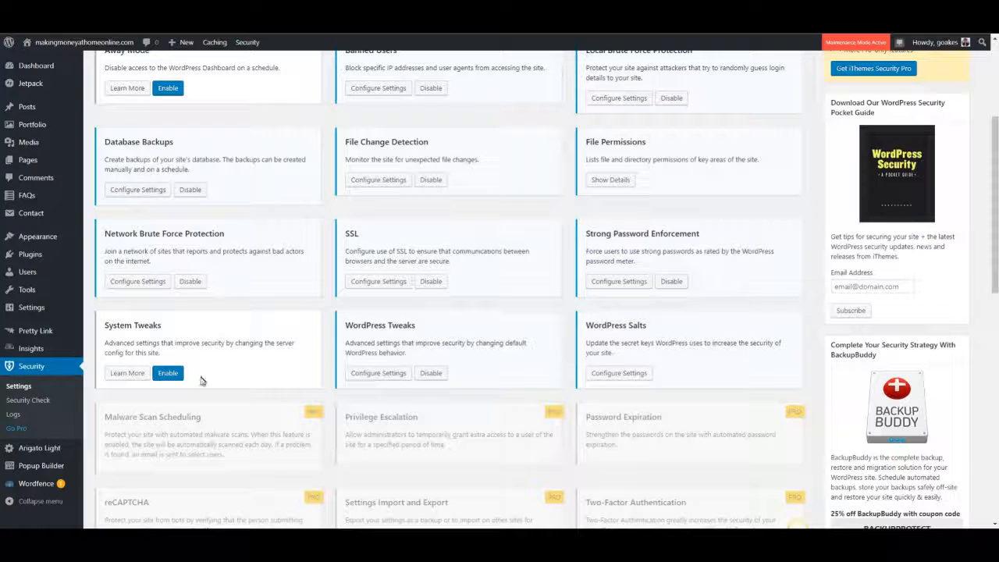
Look over the remaining recommended modules, including System Tweaks, WordPress Tweaks, WordPress Salts and the Pro-only modules
{"action": "scroll", "coordinate": [258, 335], "scroll_direction": "down", "scroll_amount": 1}
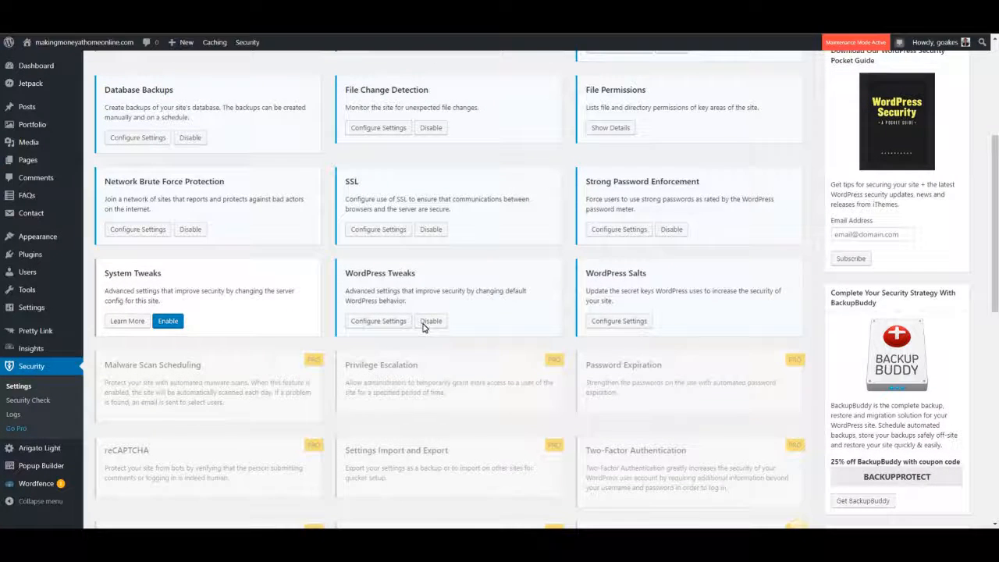
{"action": "scroll", "coordinate": [428, 323], "scroll_direction": "down", "scroll_amount": 2}
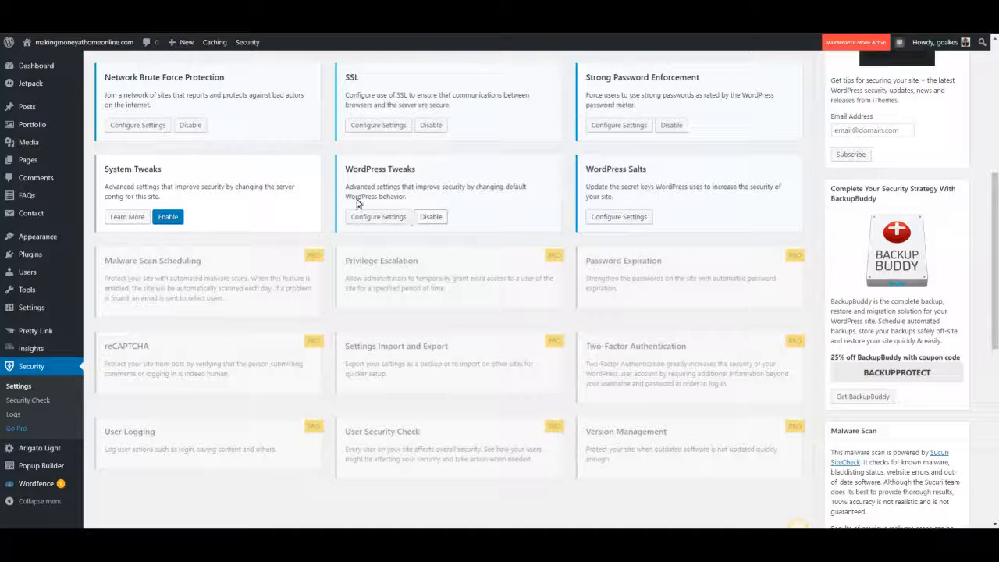
{"action": "scroll", "coordinate": [481, 214], "scroll_direction": "down", "scroll_amount": 2}
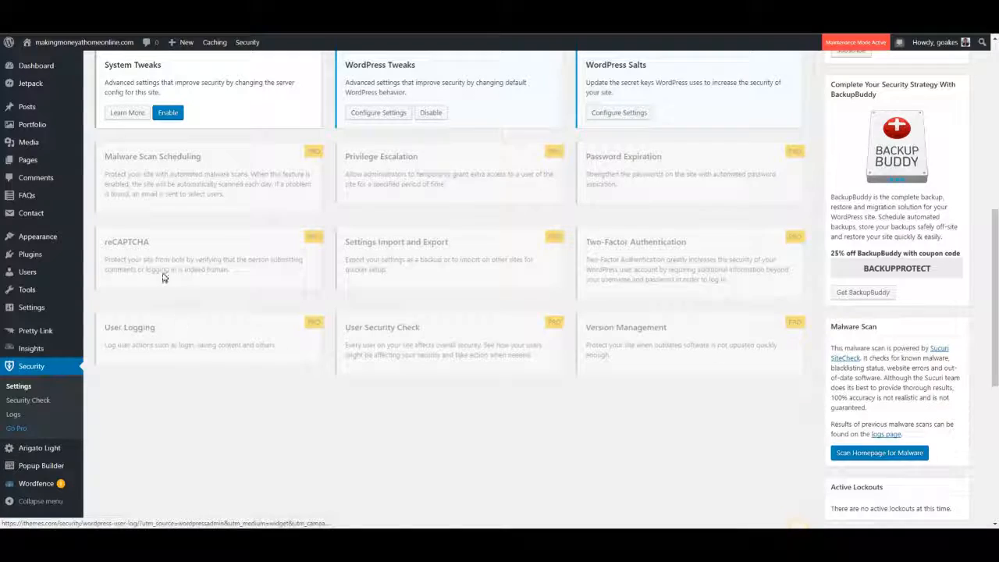
{"action": "scroll", "coordinate": [624, 362], "scroll_direction": "up", "scroll_amount": 5}
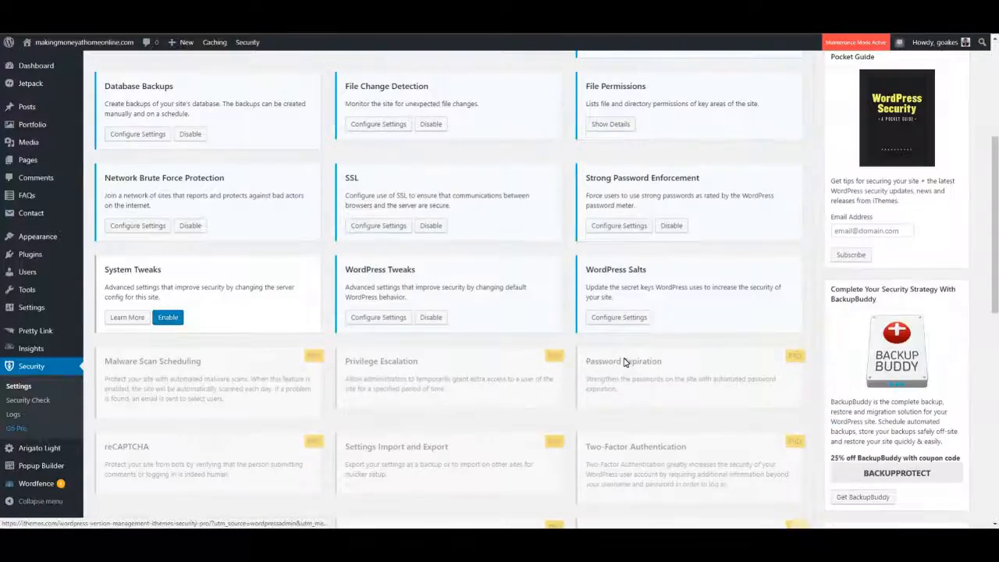
{"action": "scroll", "coordinate": [293, 188], "scroll_direction": "up", "scroll_amount": 3}
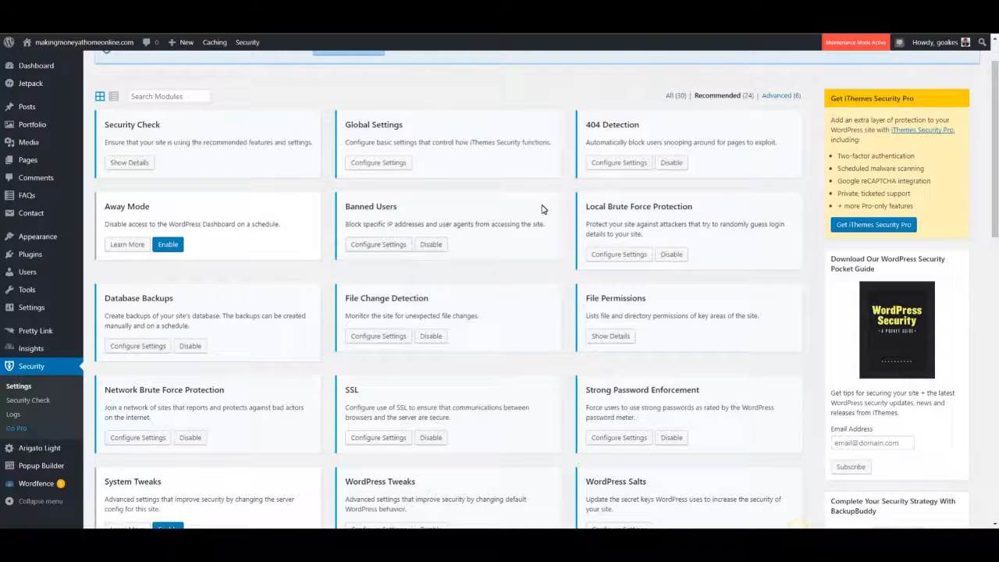
{"action": "scroll", "coordinate": [472, 361], "scroll_direction": "up", "scroll_amount": 1}
{"action": "scroll", "coordinate": [472, 360], "scroll_direction": "down", "scroll_amount": 2}
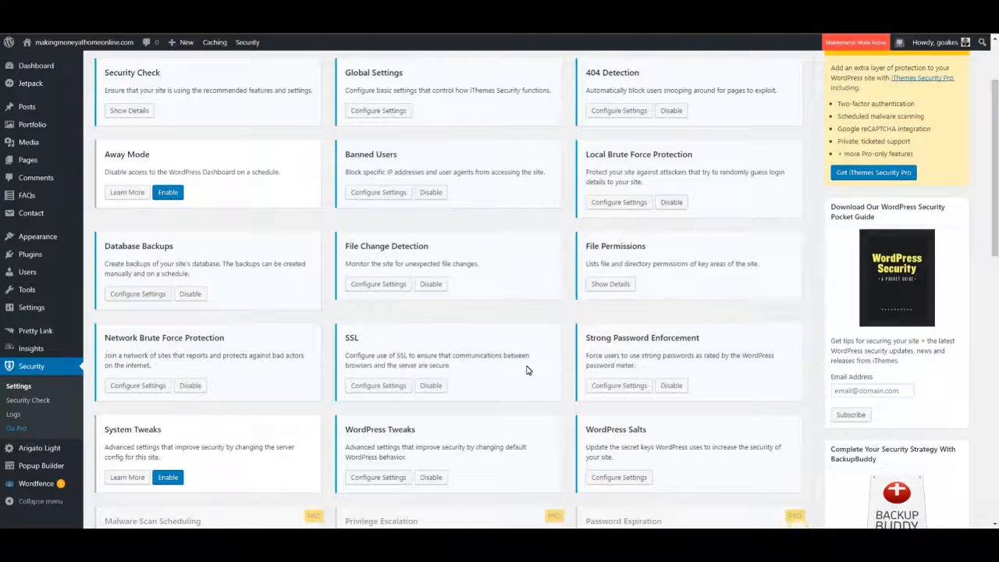
{"action": "scroll", "coordinate": [526, 369], "scroll_direction": "down", "scroll_amount": 3}
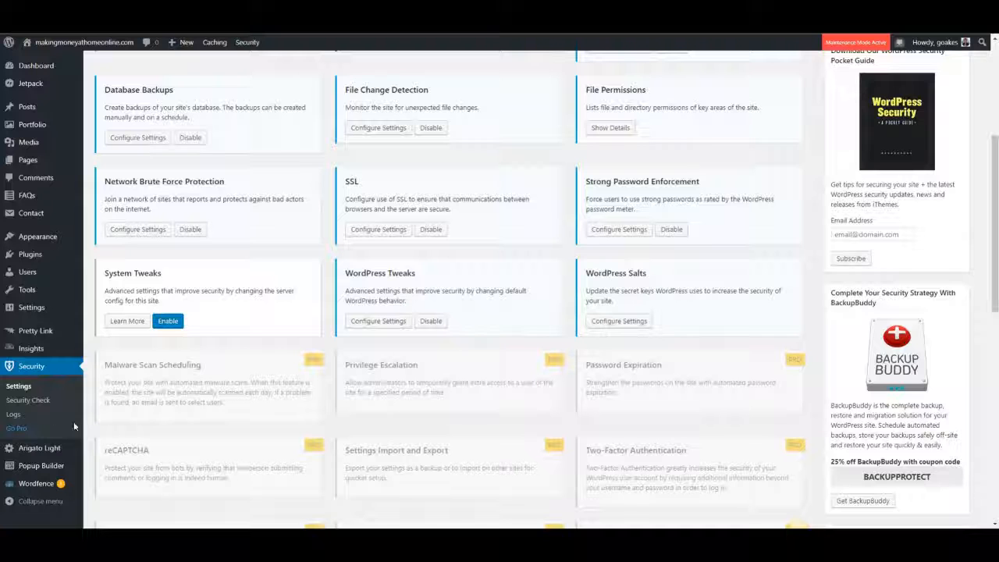
Open the iThemes Security Pro website and read through its overview of security features
{"action": "left_click", "coordinate": [18, 430]}
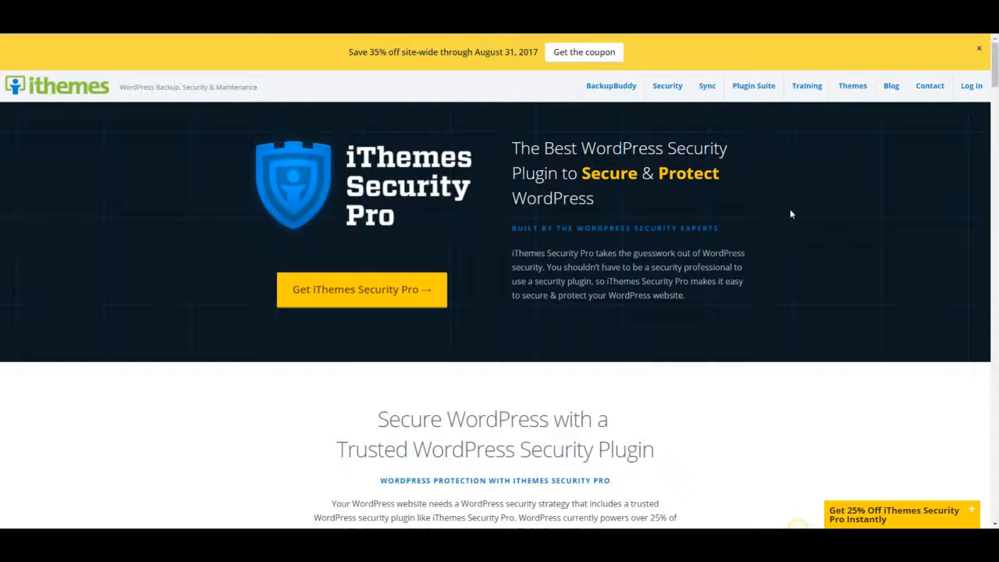
{"action": "scroll", "coordinate": [550, 195], "scroll_direction": "down", "scroll_amount": 2}
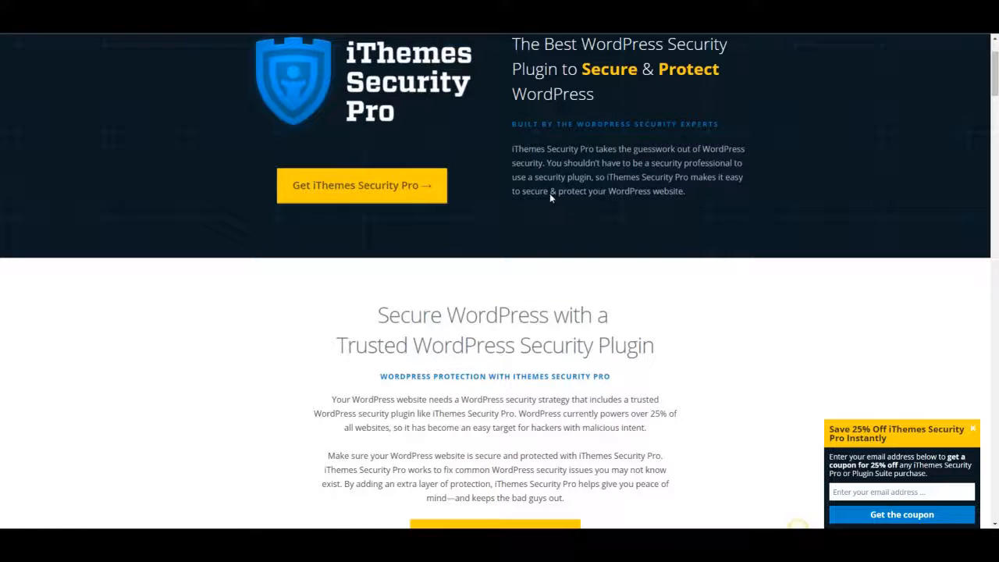
{"action": "scroll", "coordinate": [549, 195], "scroll_direction": "up", "scroll_amount": 2}
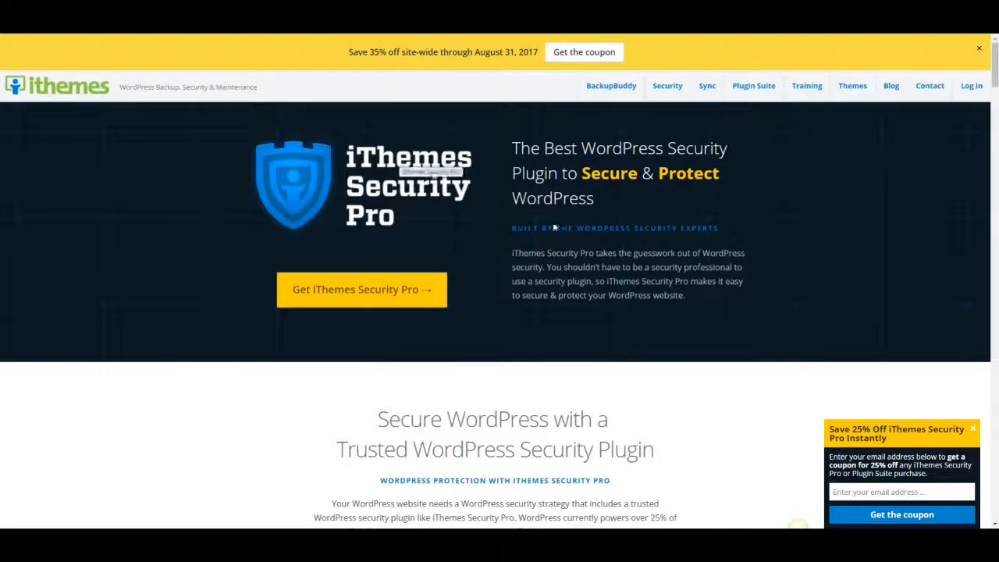
{"action": "scroll", "coordinate": [553, 227], "scroll_direction": "down", "scroll_amount": 4}
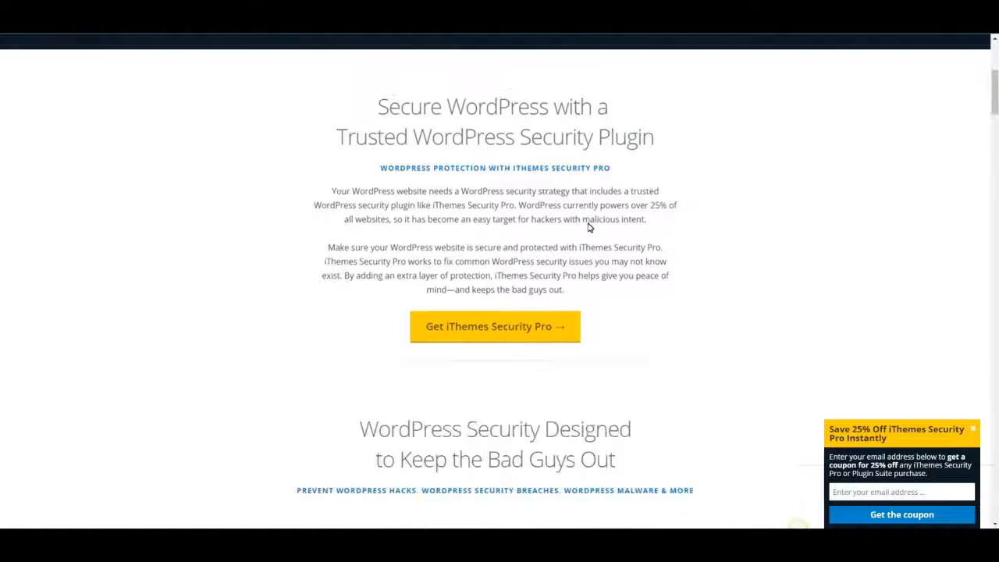
{"action": "scroll", "coordinate": [662, 234], "scroll_direction": "down", "scroll_amount": 7}
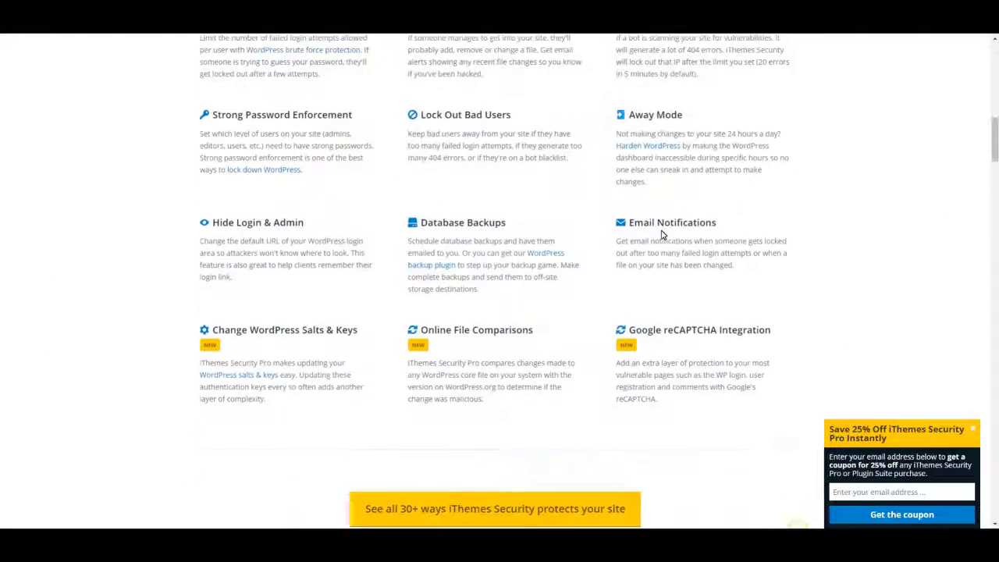
{"action": "scroll", "coordinate": [662, 234], "scroll_direction": "down", "scroll_amount": 3}
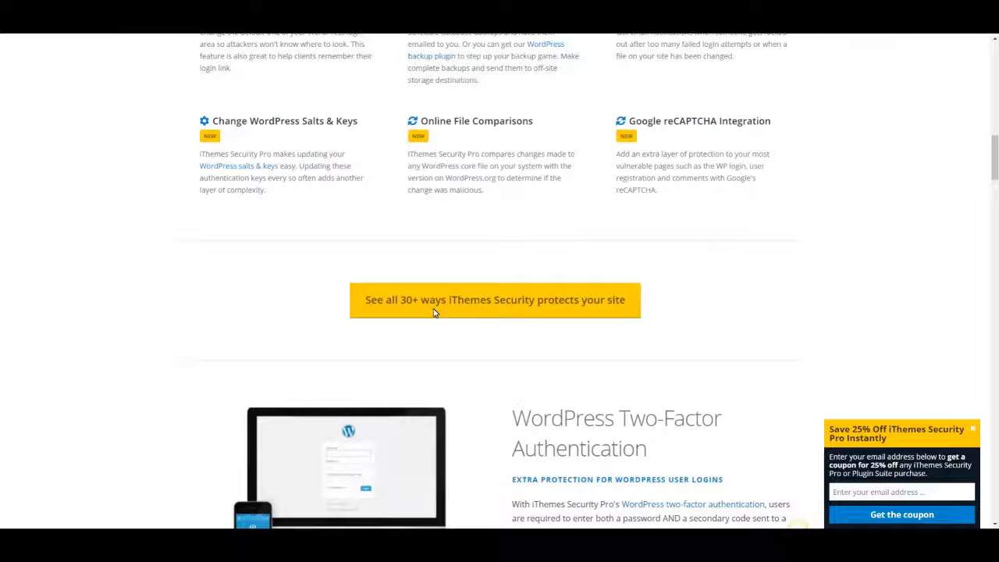
Show the full list of 30+ security features and compare the free iThemes Security plugin with the Pro version
{"action": "left_click", "coordinate": [476, 305]}
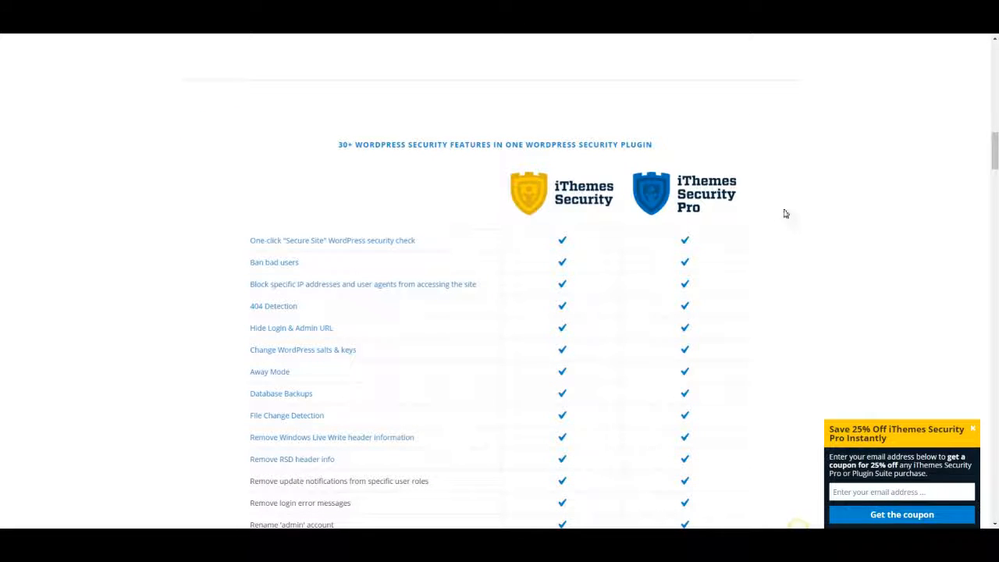
{"action": "scroll", "coordinate": [564, 299], "scroll_direction": "down", "scroll_amount": 5}
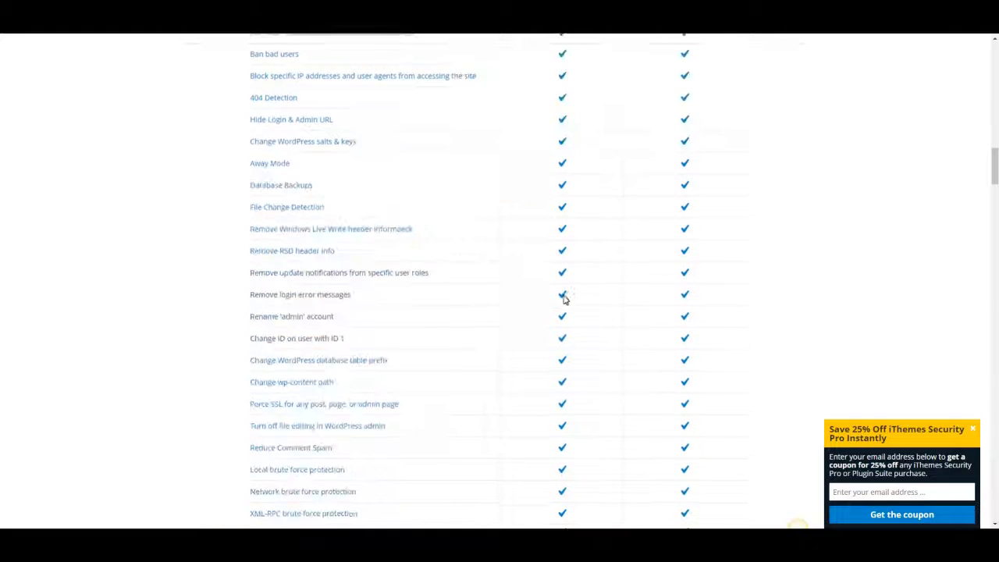
{"action": "scroll", "coordinate": [565, 299], "scroll_direction": "down", "scroll_amount": 5}
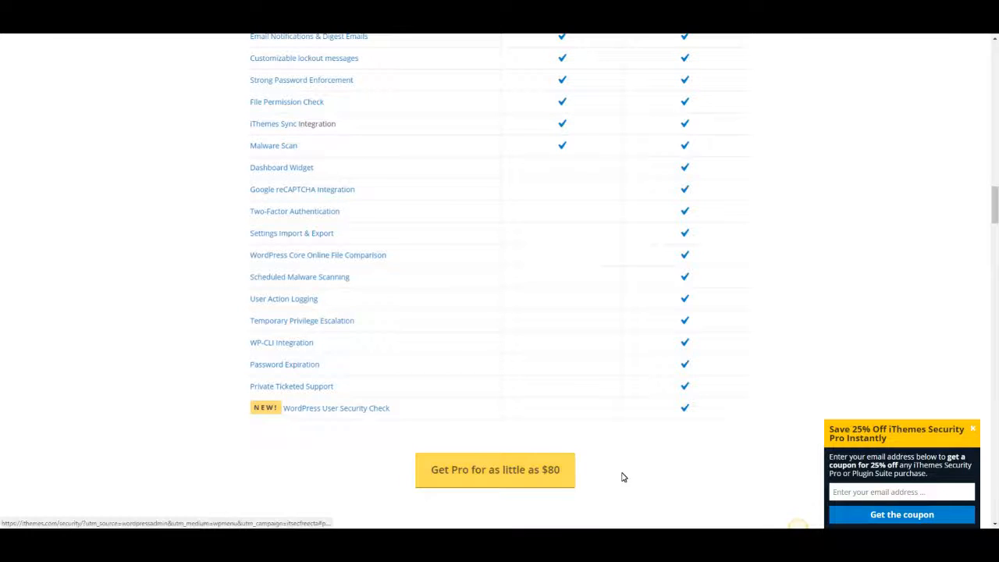
{"action": "scroll", "coordinate": [633, 429], "scroll_direction": "down", "scroll_amount": 4}
{"action": "scroll", "coordinate": [633, 428], "scroll_direction": "up", "scroll_amount": 3}
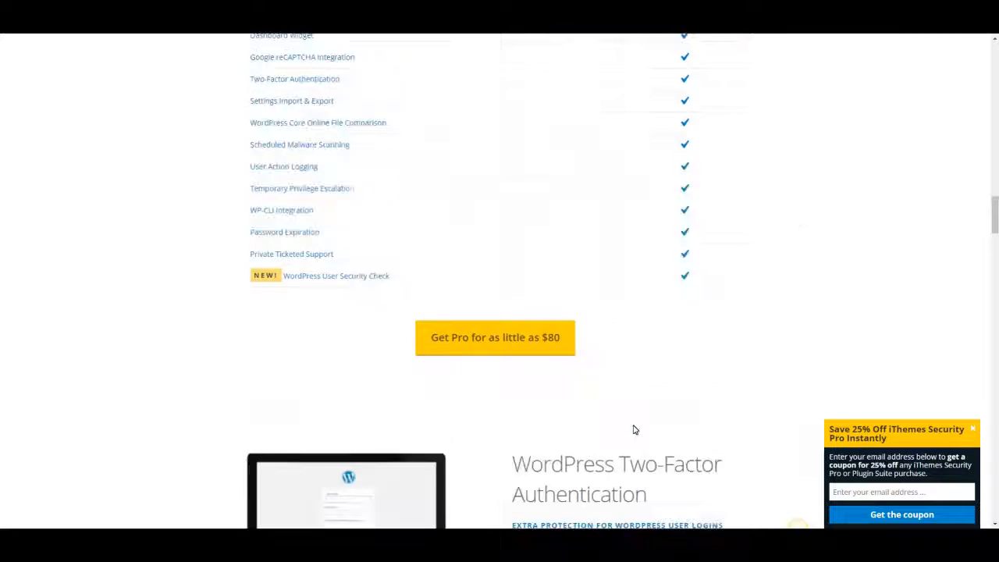
Go to the iThemes Security Pro pricing and compare the Gold, Developer, Freelancer and Blogger plans
{"action": "left_click", "coordinate": [492, 420]}
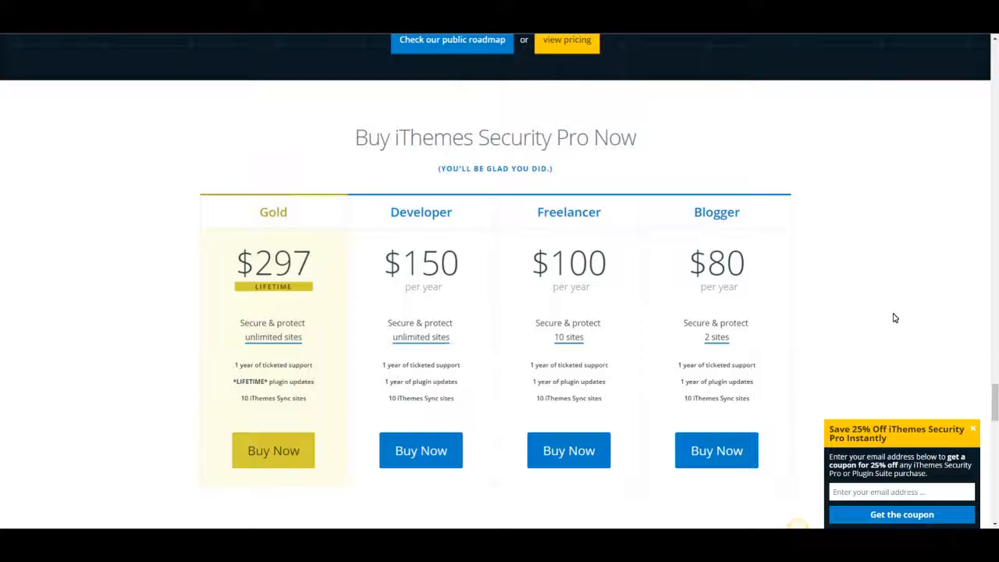
{"action": "scroll", "coordinate": [894, 318], "scroll_direction": "down", "scroll_amount": 2}
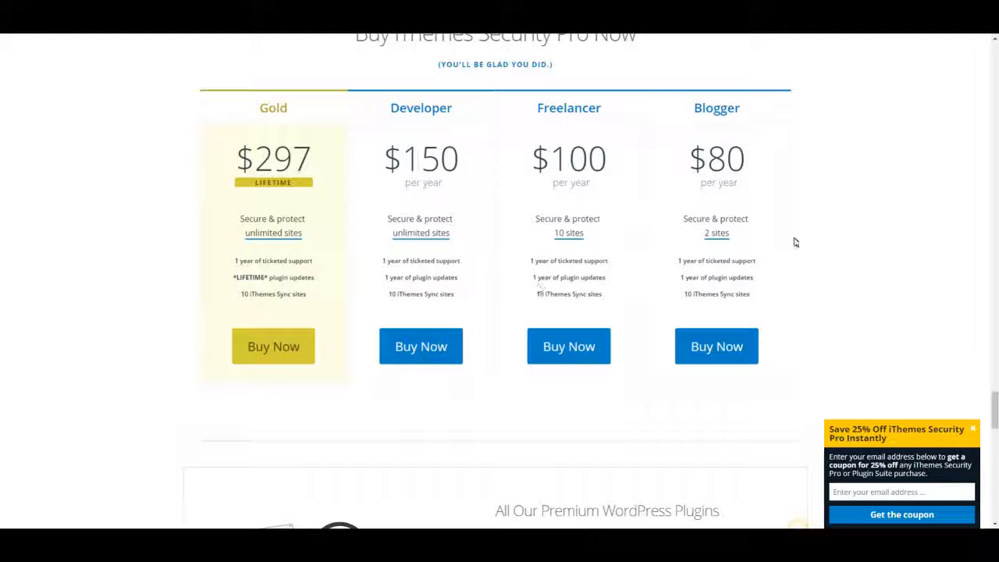
{"action": "scroll", "coordinate": [890, 322], "scroll_direction": "up", "scroll_amount": 2}
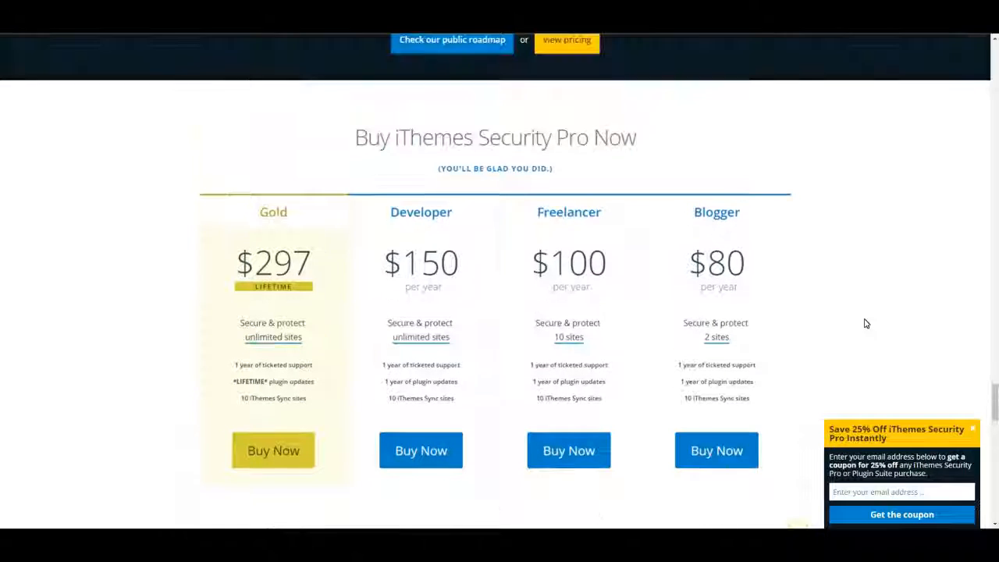
{"action": "scroll", "coordinate": [839, 330], "scroll_direction": "up", "scroll_amount": 6}
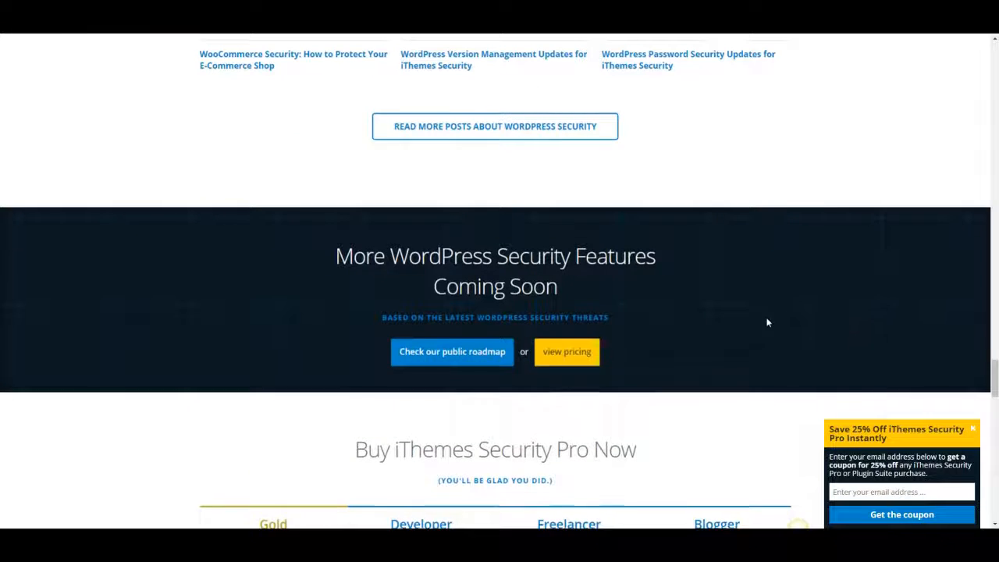
{"action": "scroll", "coordinate": [843, 331], "scroll_direction": "down", "scroll_amount": 5}
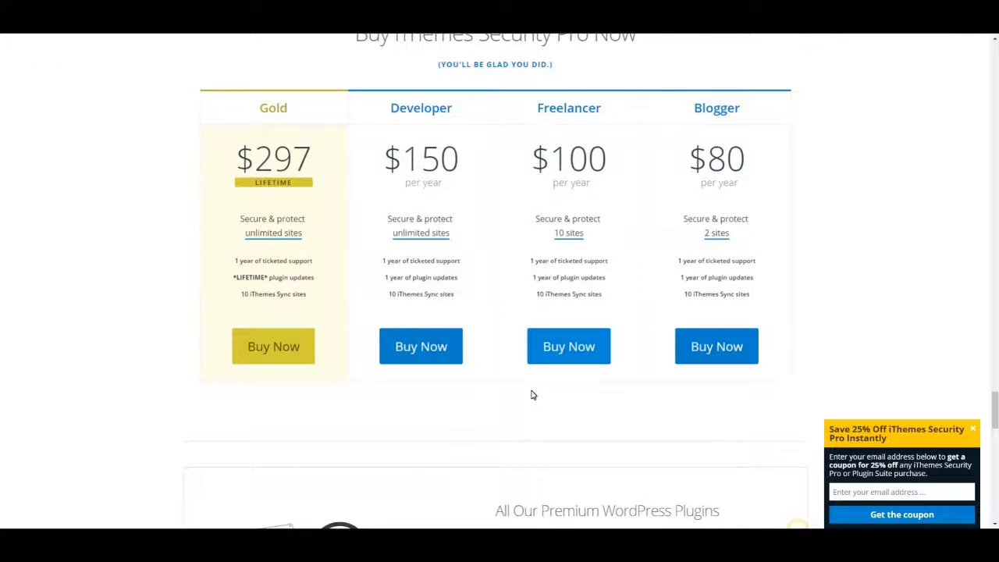
{"action": "left_click", "coordinate": [570, 352]}
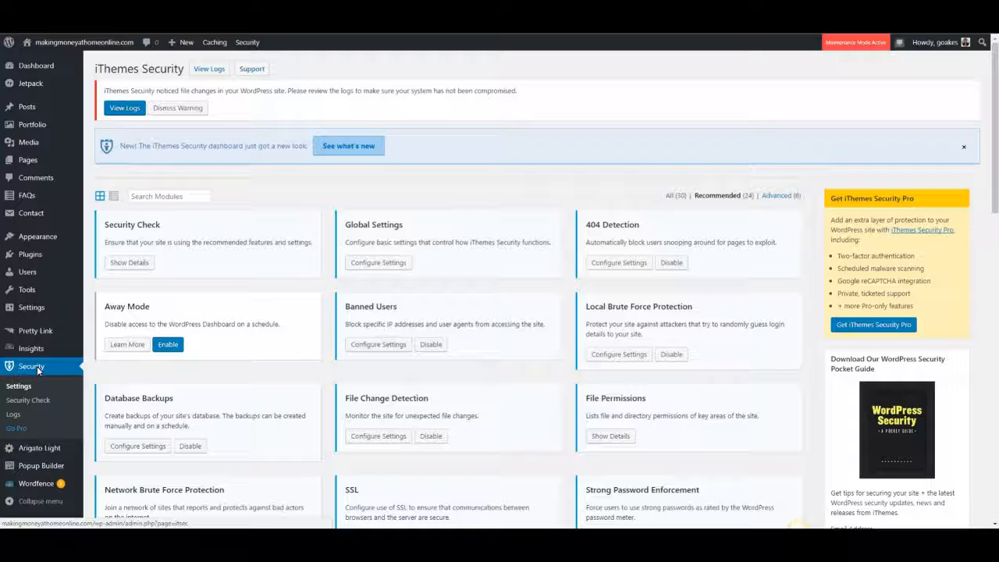
Deactivate the free iThemes Security plugin in the site's list of installed plugins
{"action": "mouse_move", "coordinate": [34, 255]}
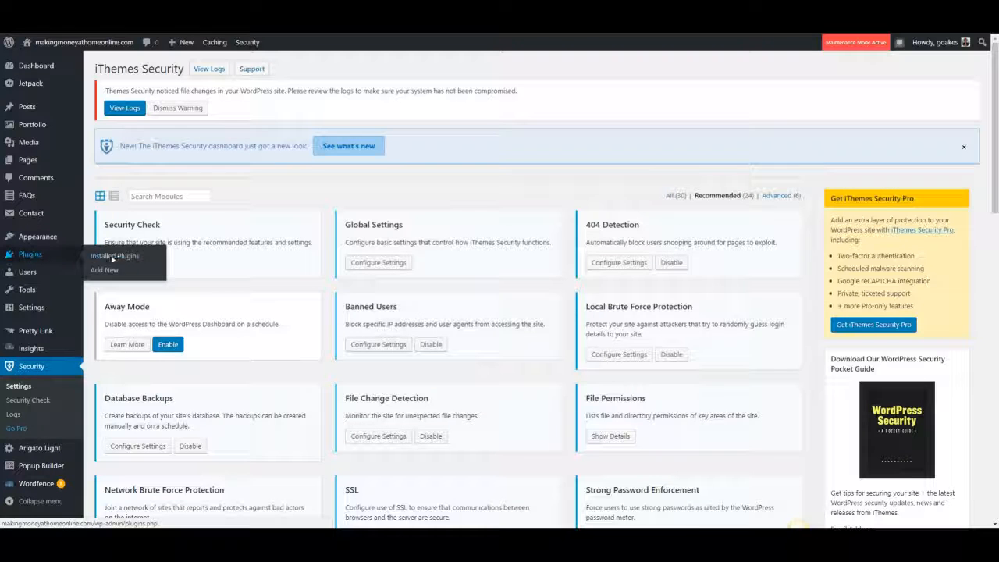
{"action": "left_click", "coordinate": [118, 255]}
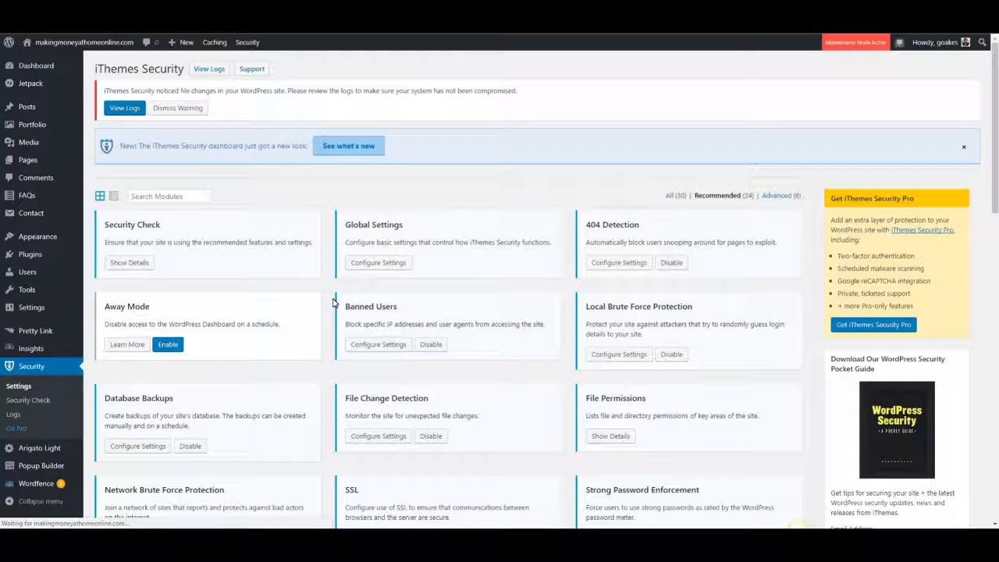
{"action": "scroll", "coordinate": [261, 310], "scroll_direction": "down", "scroll_amount": 3}
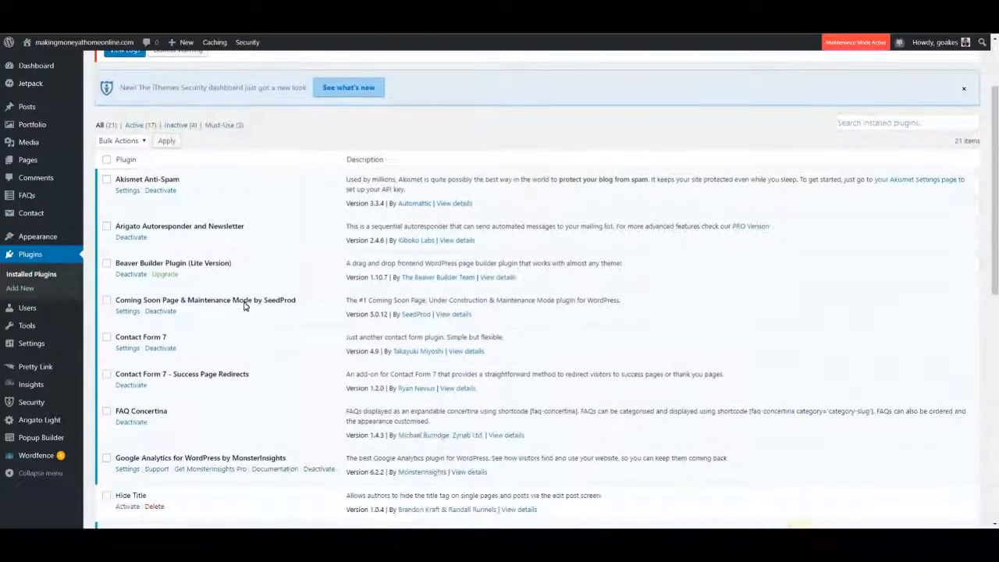
{"action": "scroll", "coordinate": [252, 308], "scroll_direction": "down", "scroll_amount": 2}
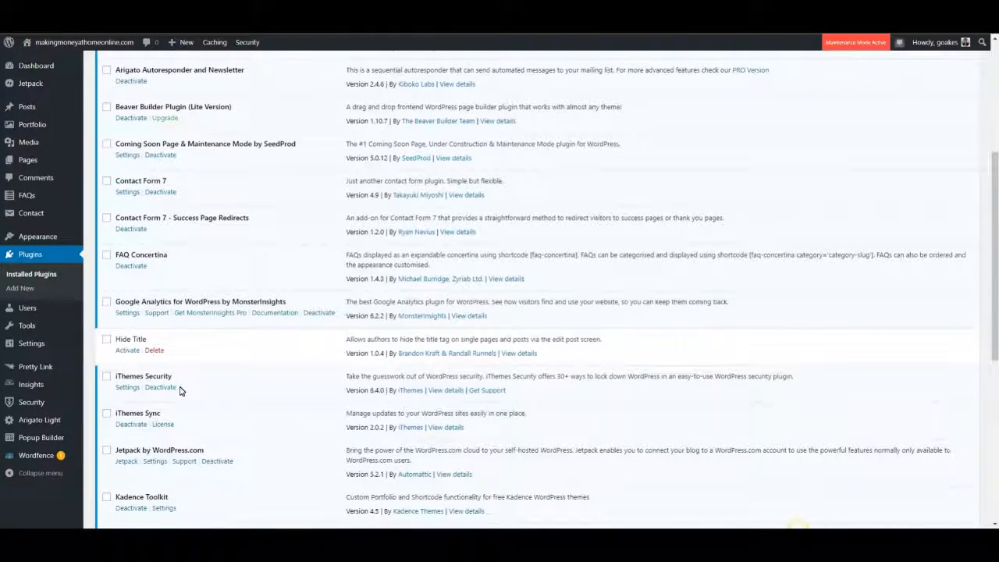
{"action": "left_click", "coordinate": [161, 388]}
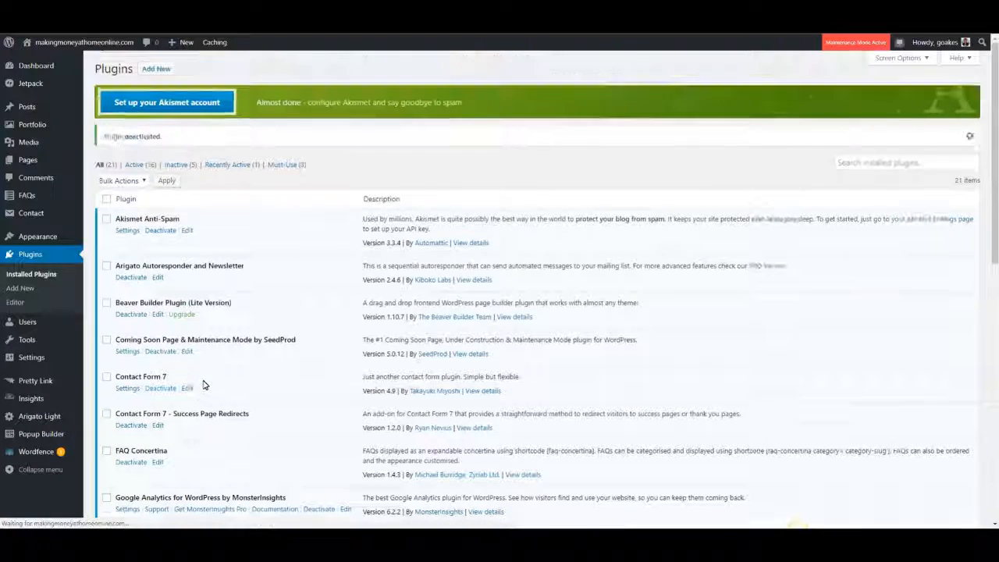
Delete the deactivated iThemes Security plugin together with its data
{"action": "scroll", "coordinate": [212, 387], "scroll_direction": "down", "scroll_amount": 3}
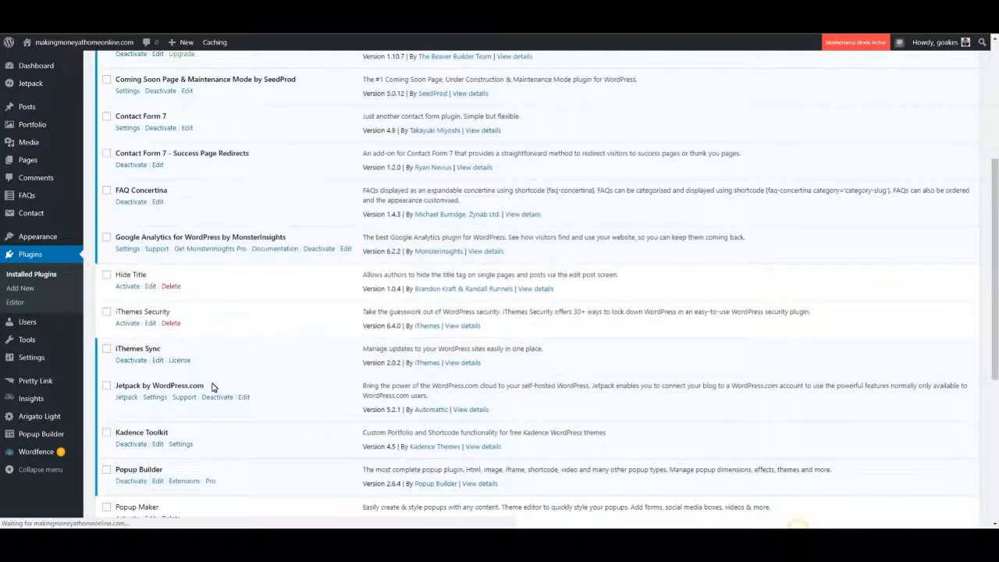
{"action": "left_click", "coordinate": [171, 323]}
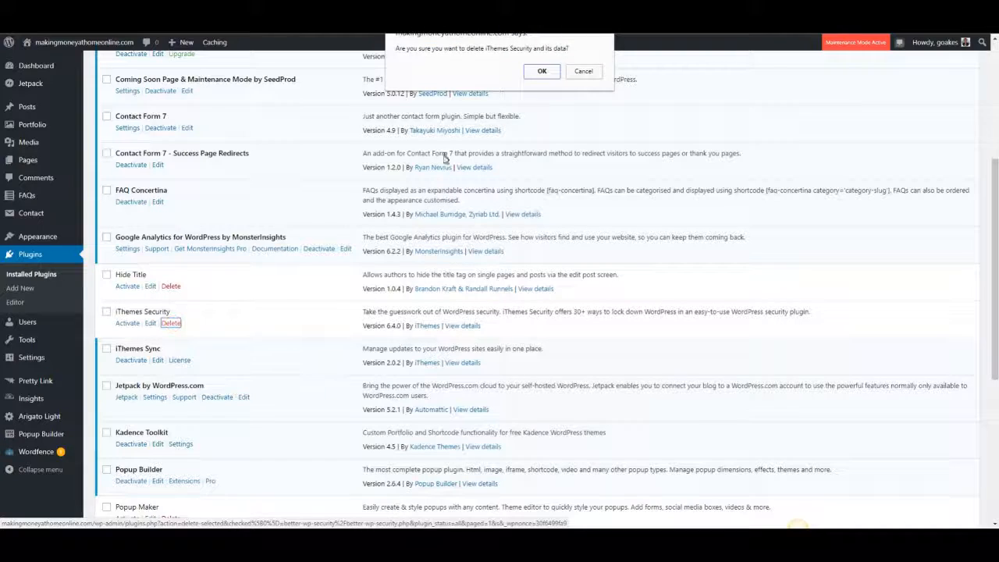
{"action": "left_click", "coordinate": [538, 74]}
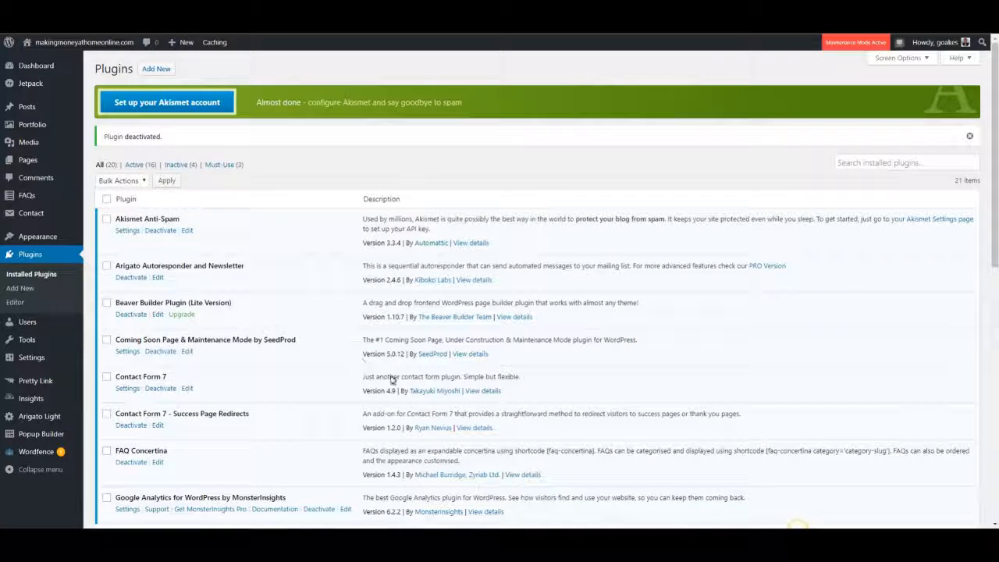
Install iThemes Security Pro by uploading ithemes-security-pro-4.3.0.zip from the iThemes Security folder, and activate it
{"action": "left_click", "coordinate": [156, 69]}
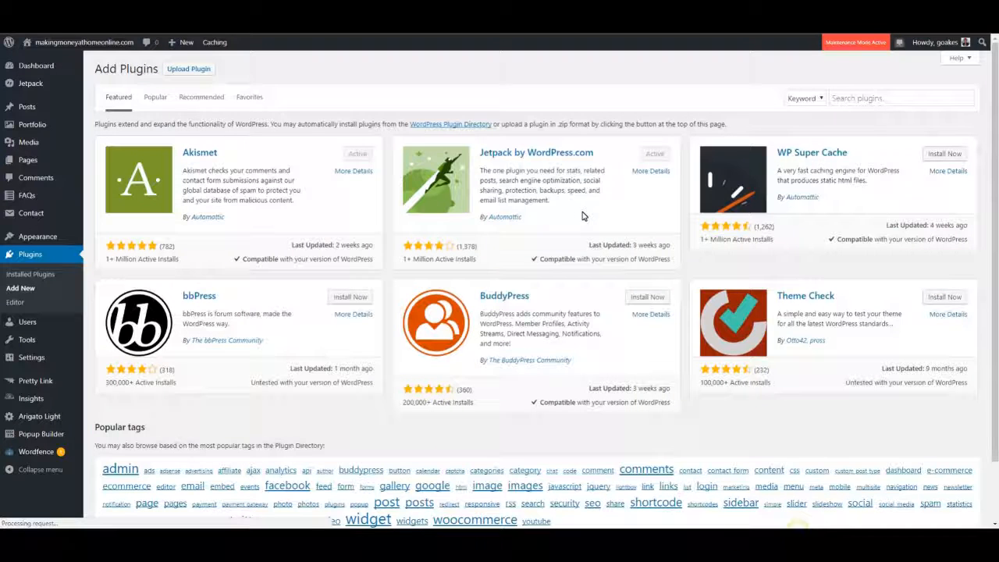
{"action": "left_click", "coordinate": [189, 69]}
{"action": "left_click", "coordinate": [475, 163]}
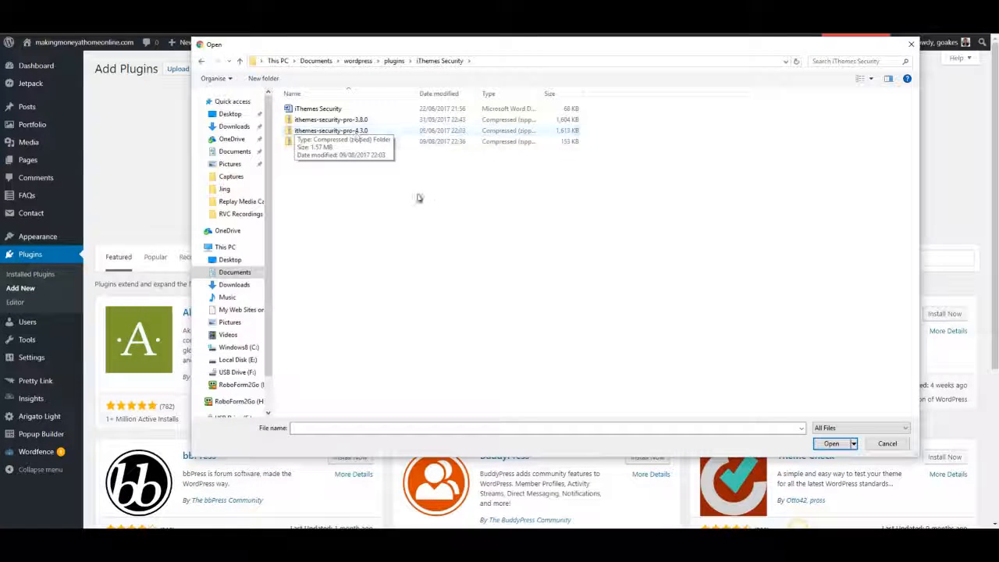
{"action": "double_click", "coordinate": [331, 133]}
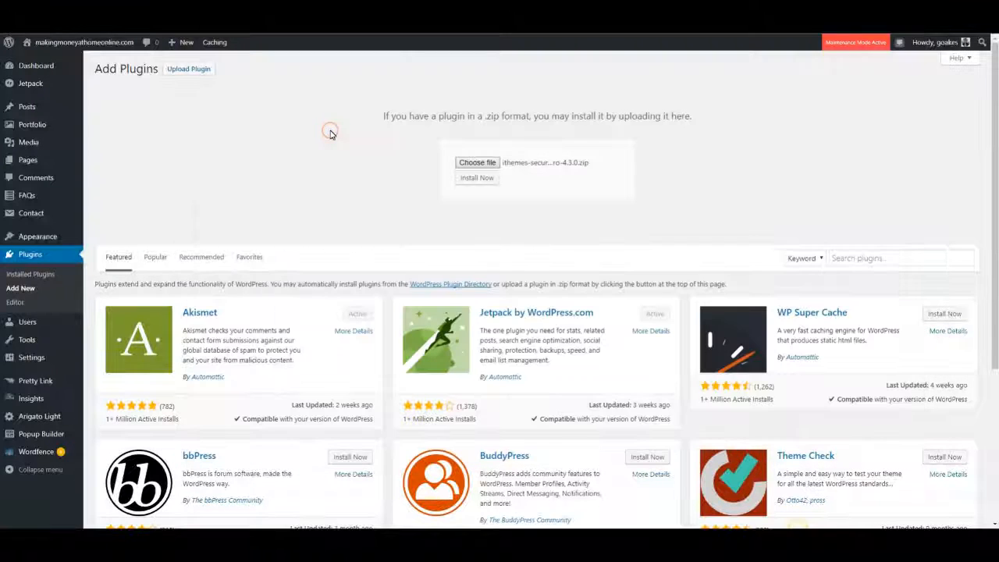
{"action": "left_click", "coordinate": [486, 182]}
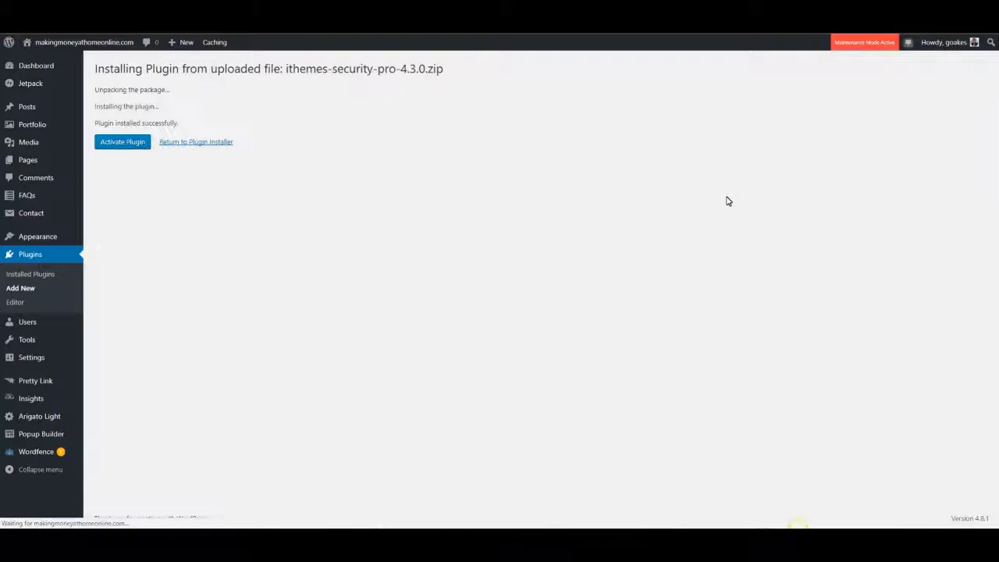
{"action": "left_click", "coordinate": [121, 144]}
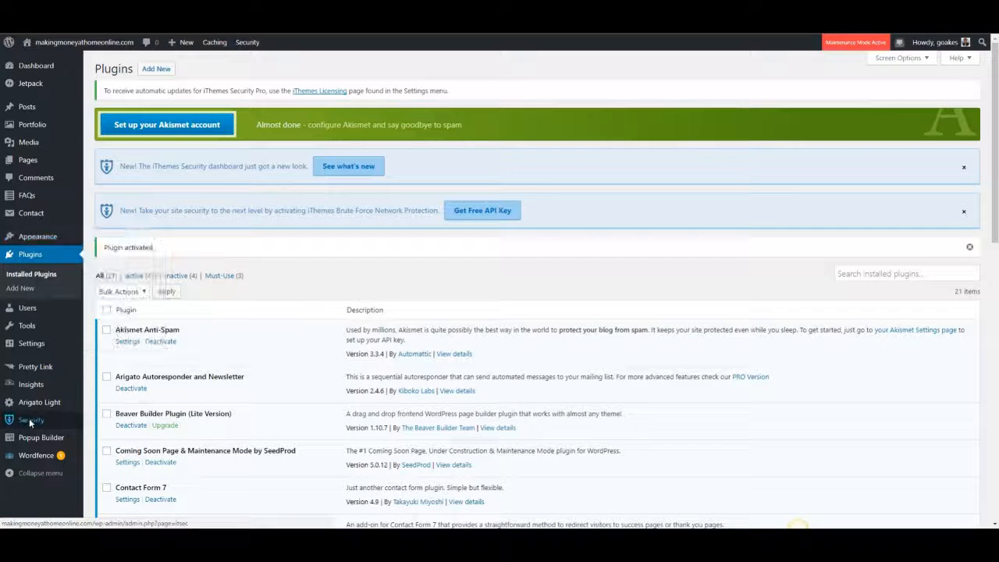
Secure the site with the iThemes Security Pro Security Check and activate Network Brute Force Protection with email updates set to Yes
{"action": "left_click", "coordinate": [31, 421]}
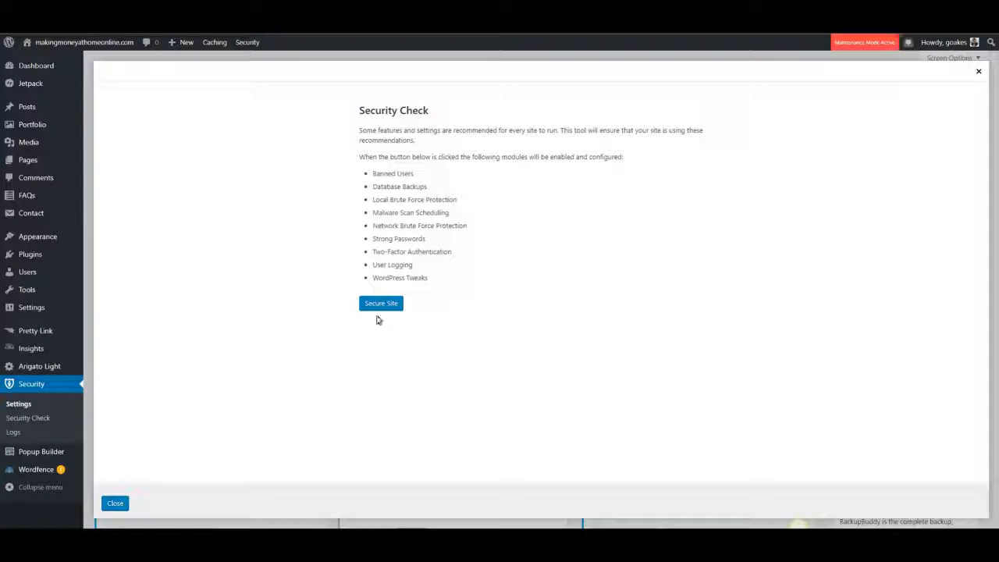
{"action": "left_click", "coordinate": [390, 304]}
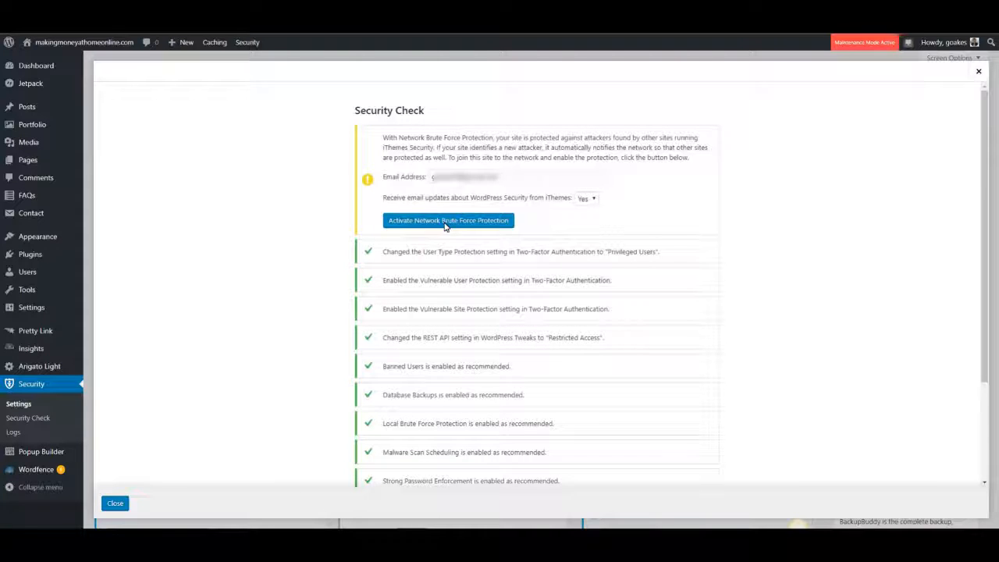
{"action": "left_click", "coordinate": [442, 220]}
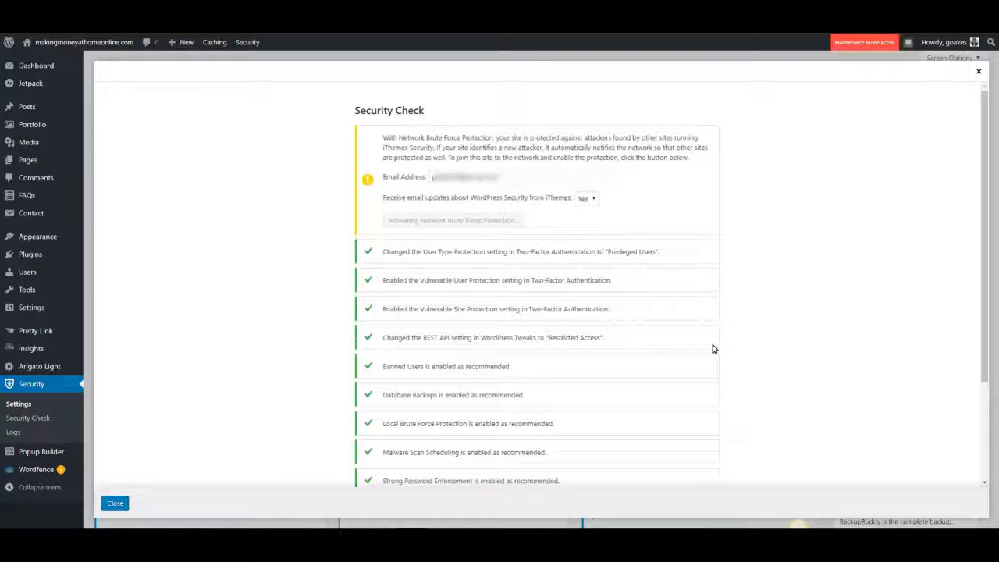
{"action": "left_click", "coordinate": [115, 503]}
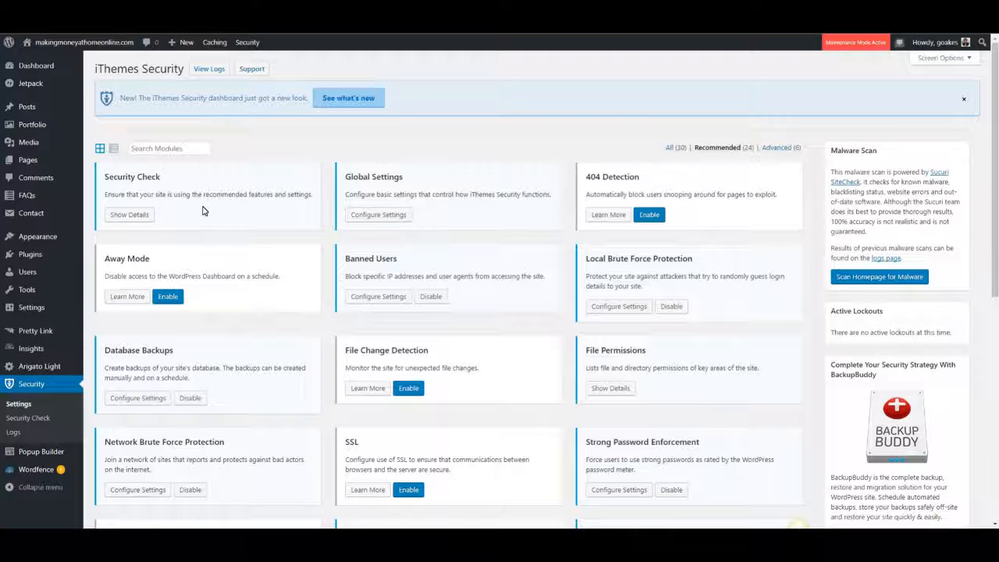
Enable the 404 Detection, File Change Detection and SSL modules among the recommended security modules
{"action": "left_click", "coordinate": [650, 214]}
{"action": "scroll", "coordinate": [283, 251], "scroll_direction": "down", "scroll_amount": 2}
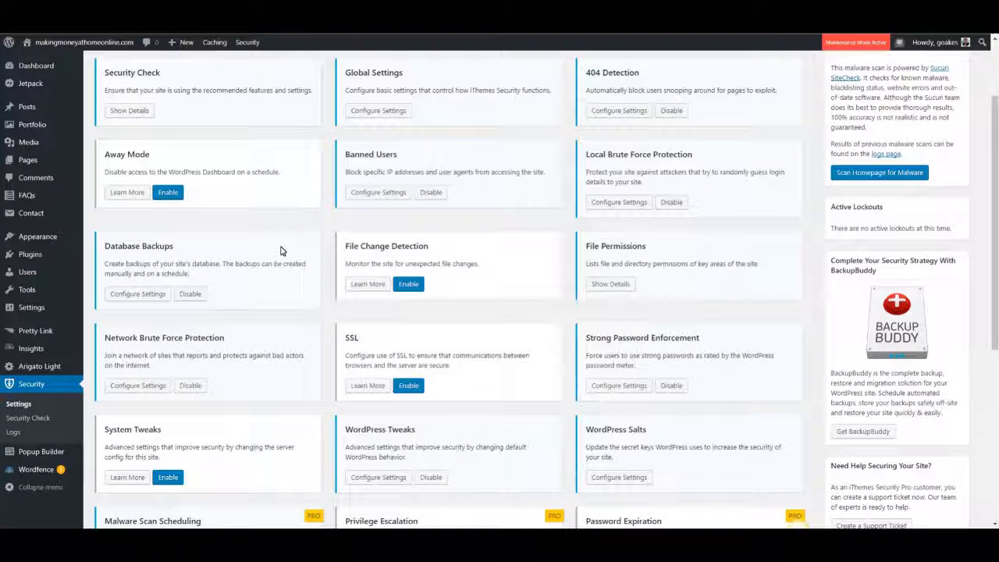
{"action": "left_click", "coordinate": [409, 284]}
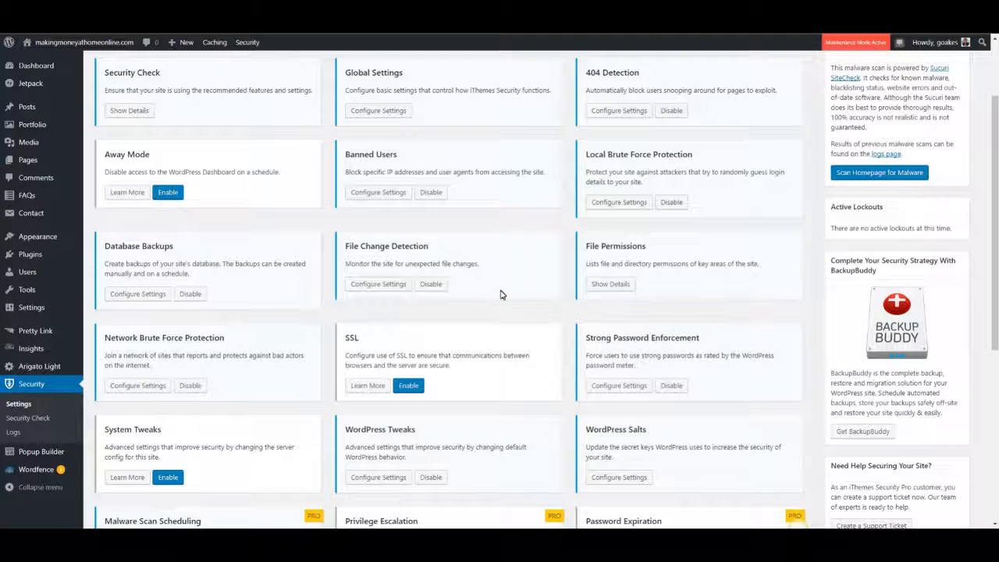
{"action": "scroll", "coordinate": [499, 293], "scroll_direction": "down", "scroll_amount": 2}
{"action": "left_click", "coordinate": [411, 282]}
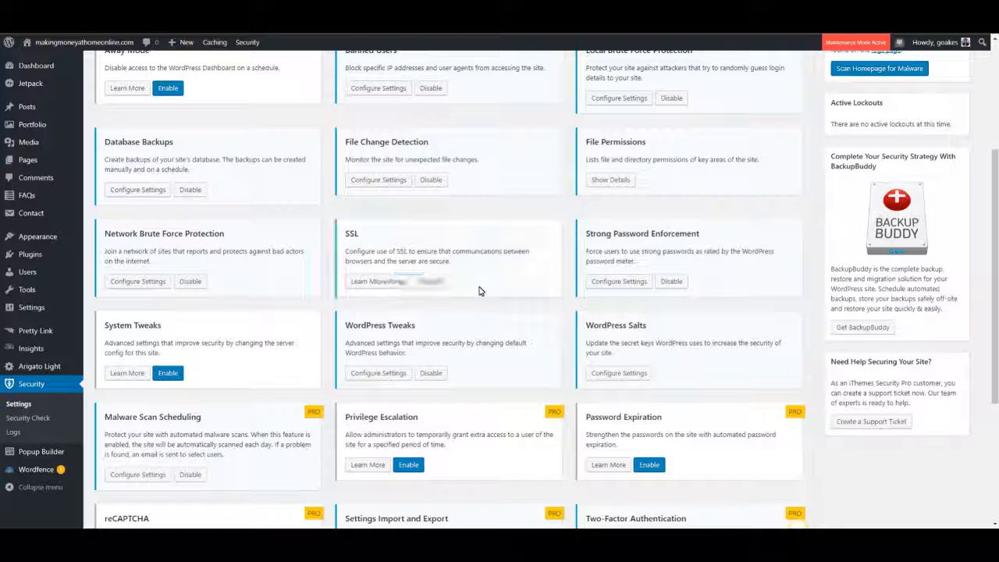
Review the recommended modules, including the Pro ones such as Malware Scan Scheduling, reCAPTCHA, Two-Factor Authentication and Version Management
{"action": "scroll", "coordinate": [480, 291], "scroll_direction": "down", "scroll_amount": 2}
{"action": "scroll", "coordinate": [480, 290], "scroll_direction": "down", "scroll_amount": 2}
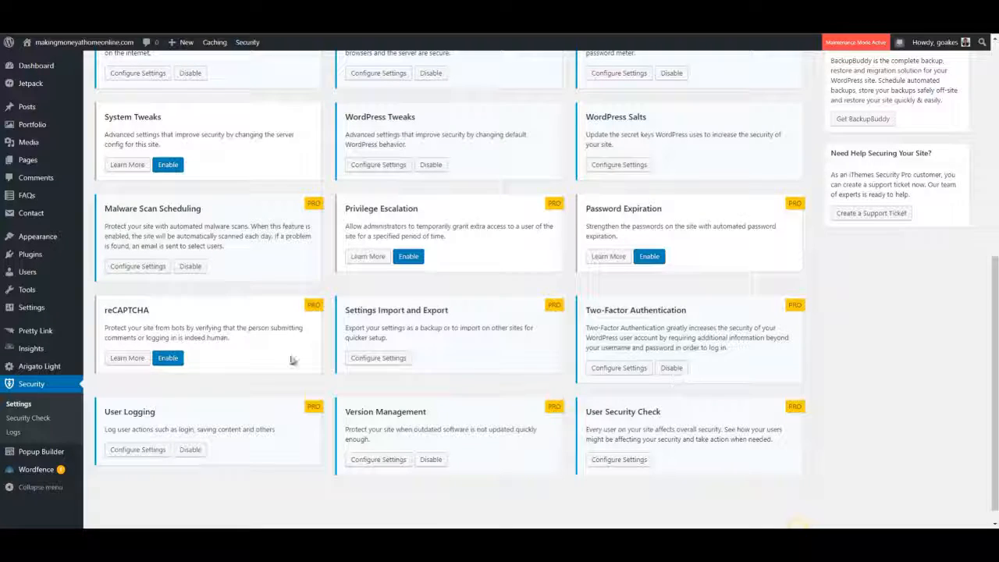
{"action": "scroll", "coordinate": [705, 398], "scroll_direction": "up", "scroll_amount": 10}
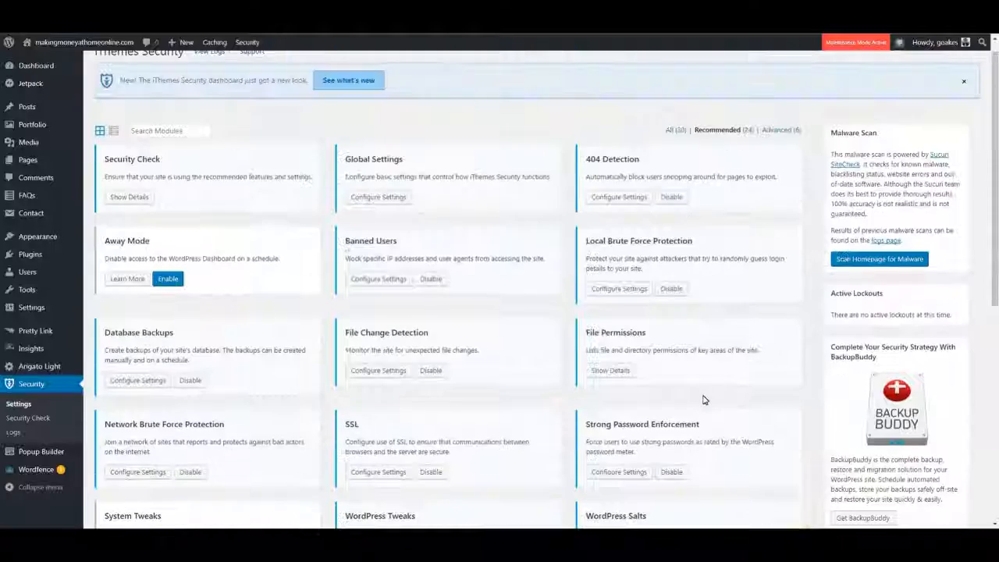
{"action": "scroll", "coordinate": [216, 173], "scroll_direction": "down", "scroll_amount": 1}
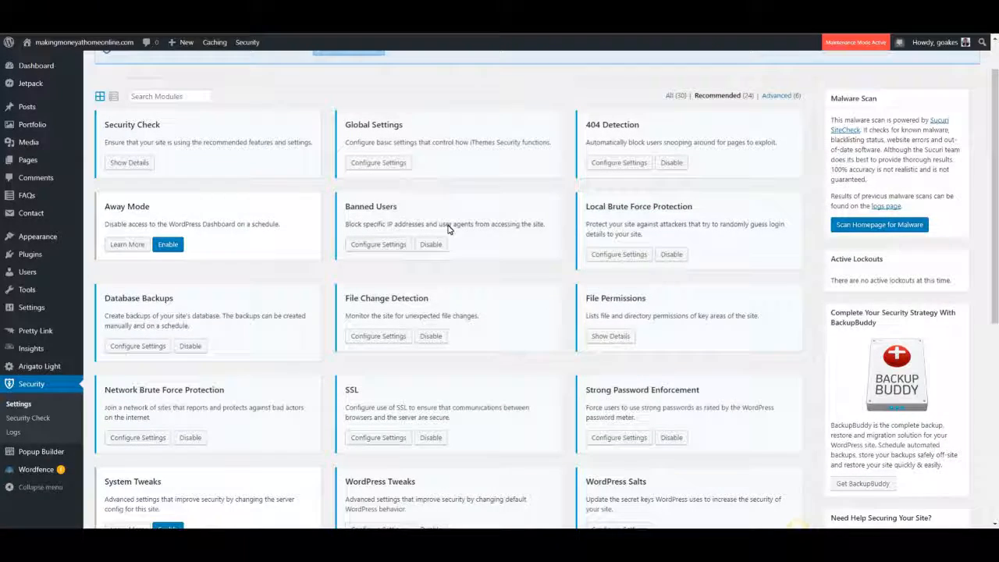
{"action": "scroll", "coordinate": [662, 317], "scroll_direction": "down", "scroll_amount": 2}
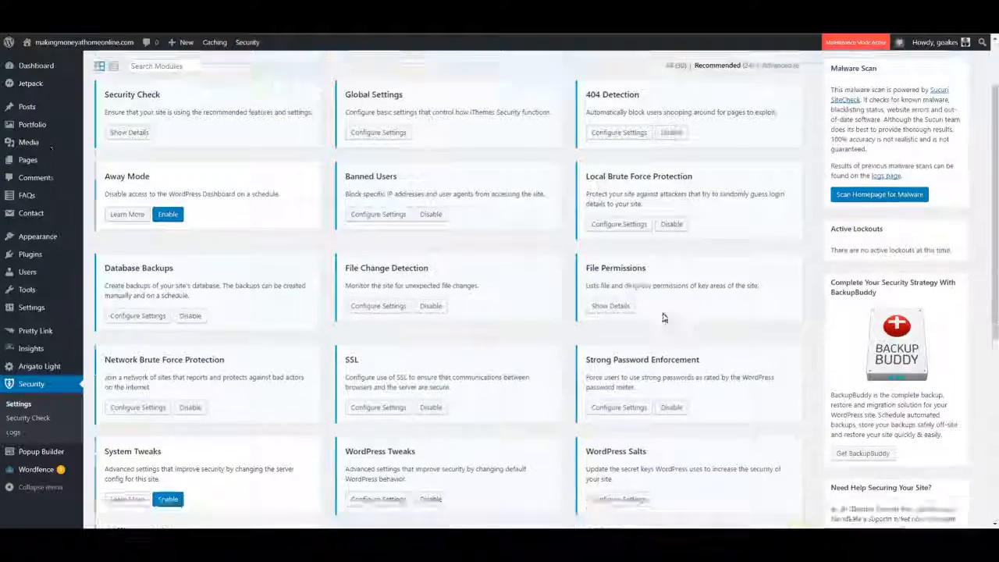
{"action": "scroll", "coordinate": [672, 317], "scroll_direction": "down", "scroll_amount": 2}
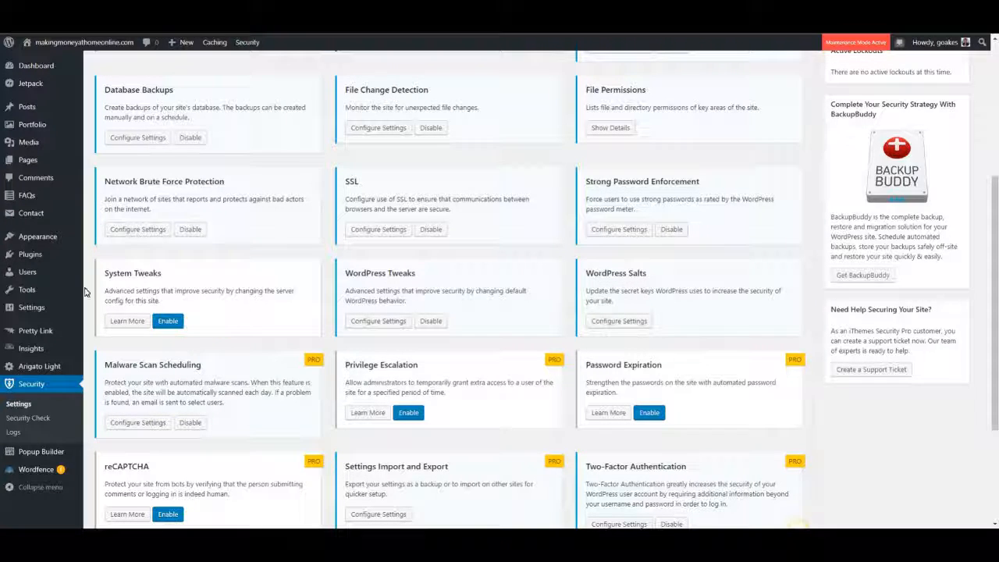
{"action": "scroll", "coordinate": [729, 320], "scroll_direction": "down", "scroll_amount": 4}
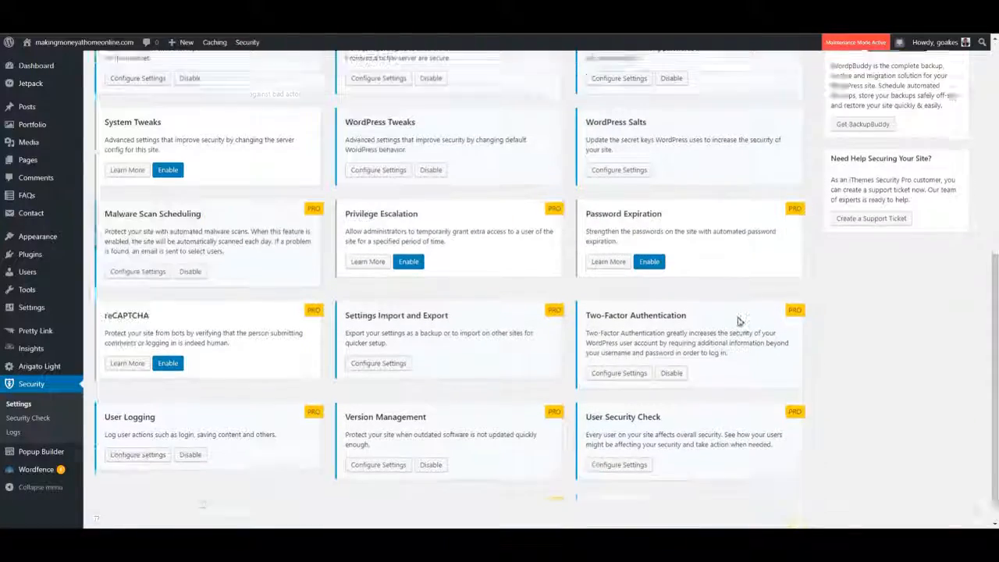
{"action": "scroll", "coordinate": [687, 357], "scroll_direction": "up", "scroll_amount": 10}
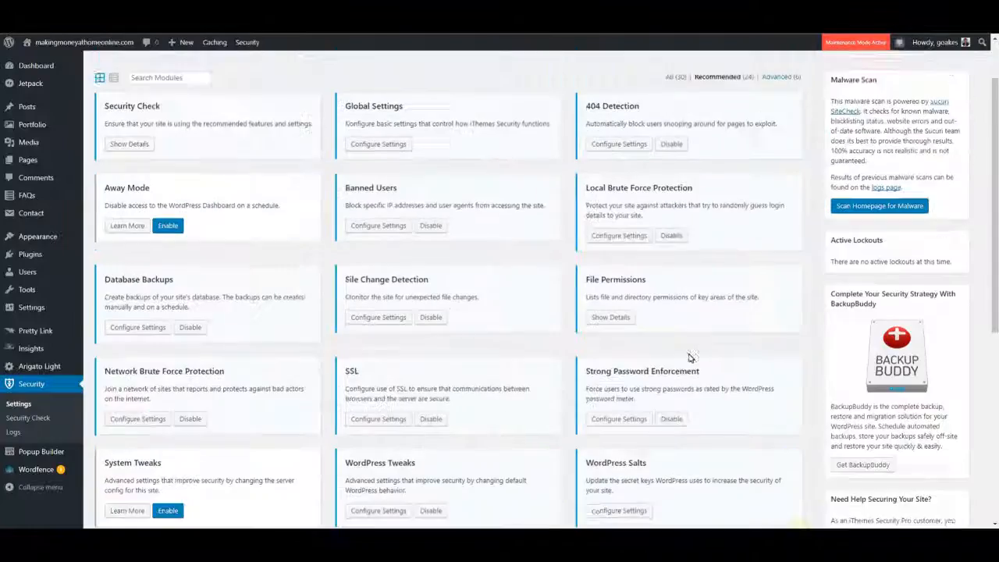
{"action": "scroll", "coordinate": [687, 357], "scroll_direction": "down", "scroll_amount": 10}
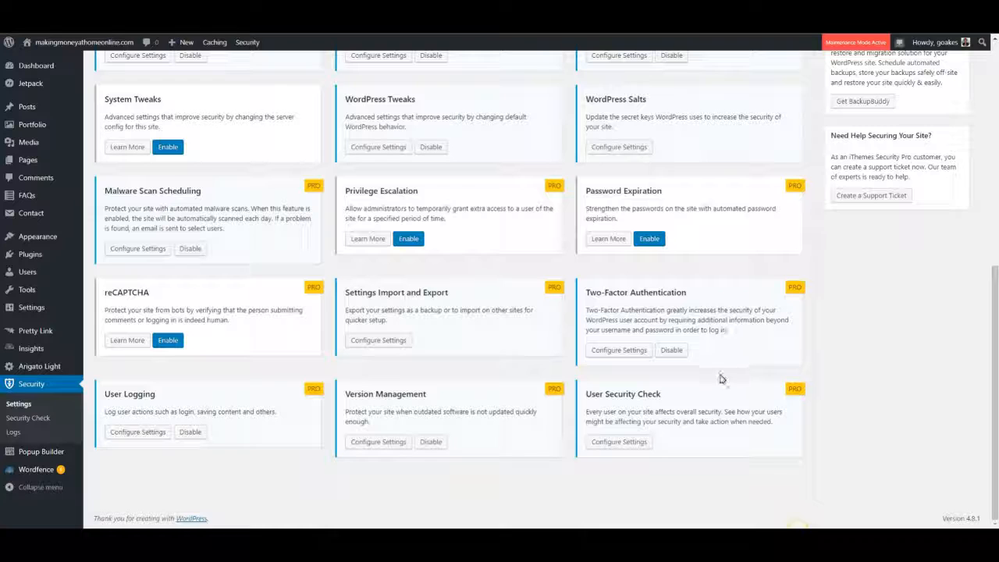